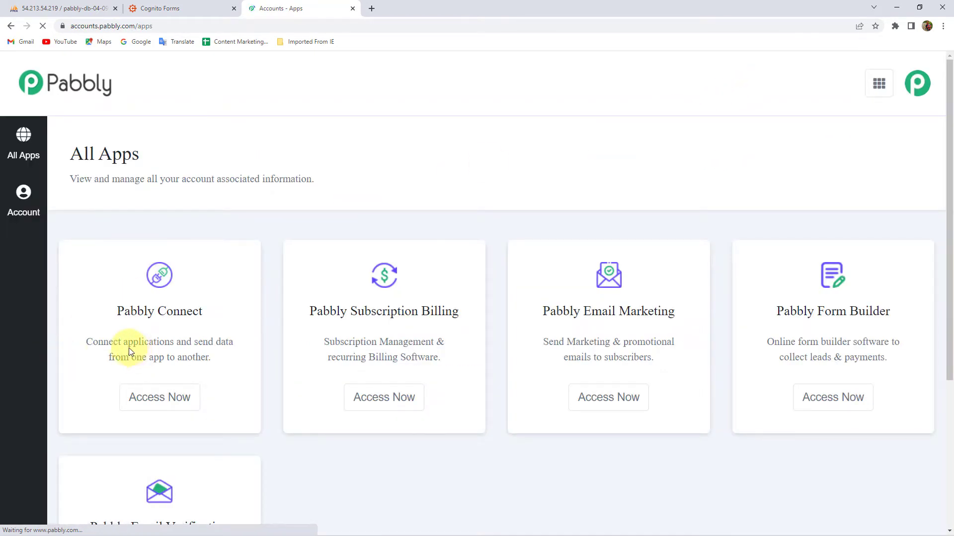
- Create a new Pabbly Connect workflow named 'Cognito Forms to MySQL'
click(158, 408)
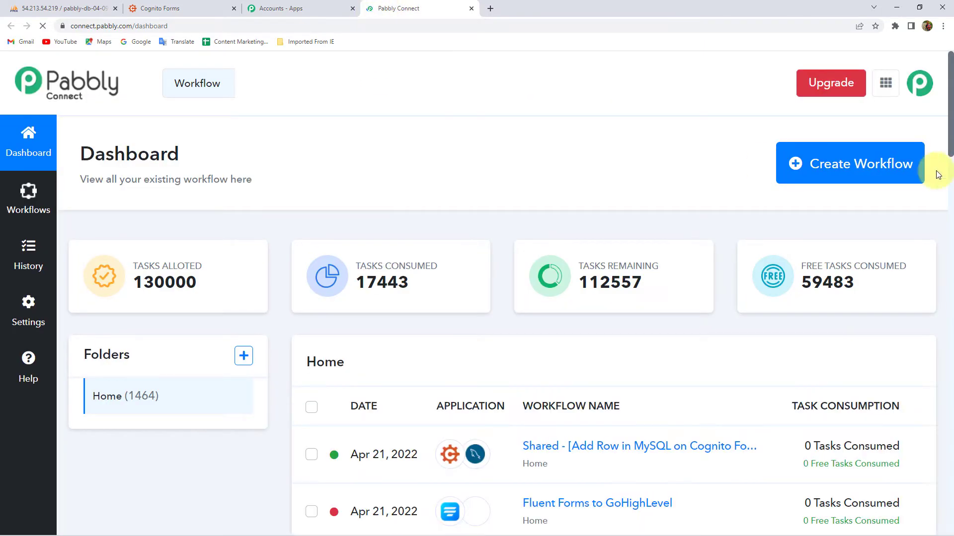
click(824, 161)
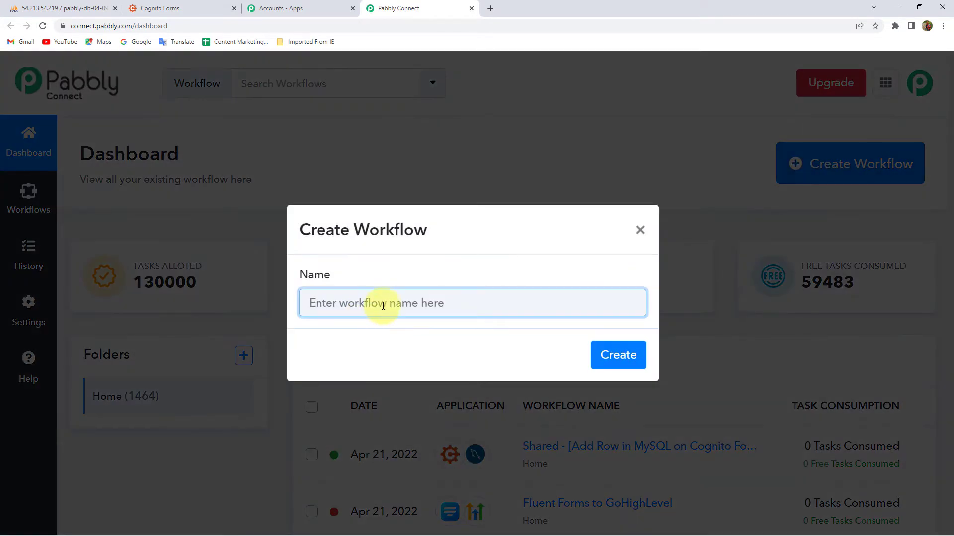
click(384, 303)
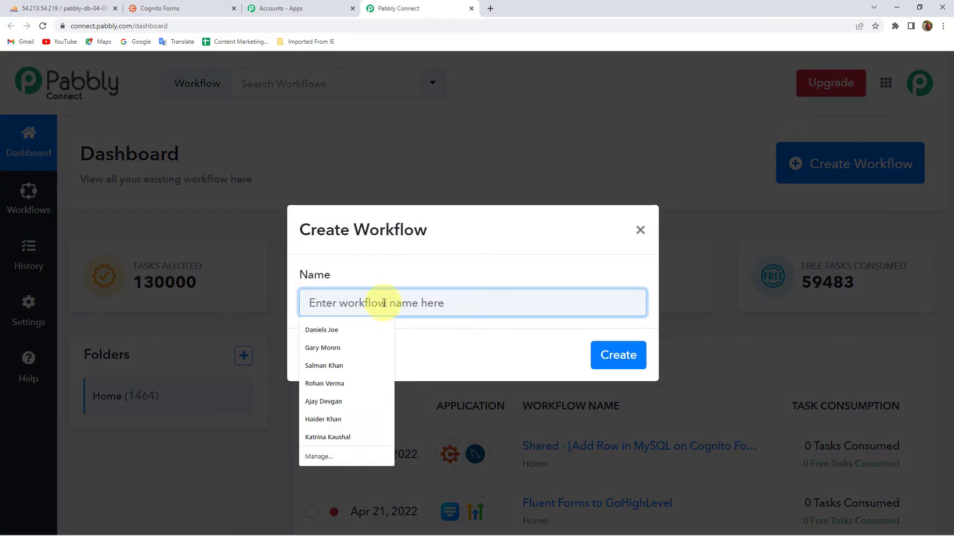
text(Cognito Forms to MySQL)
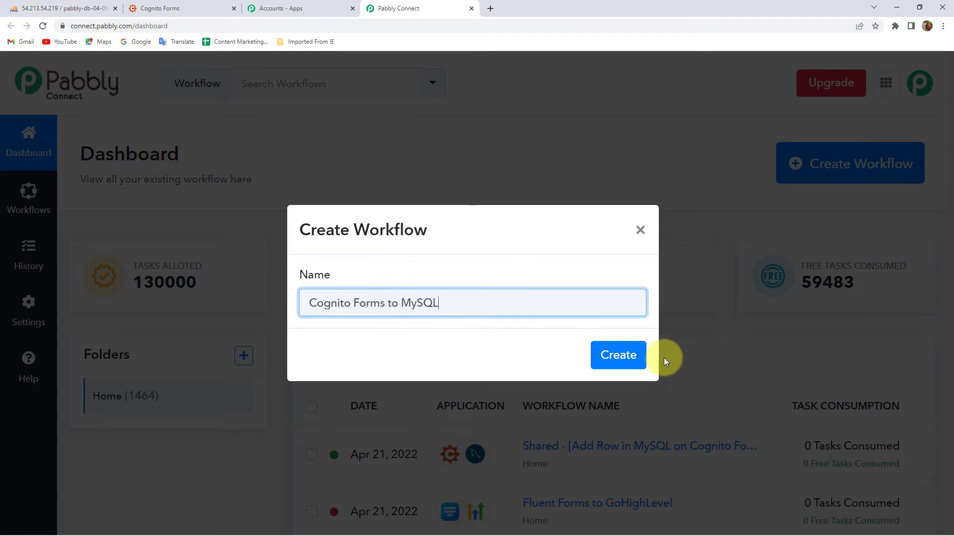
click(621, 356)
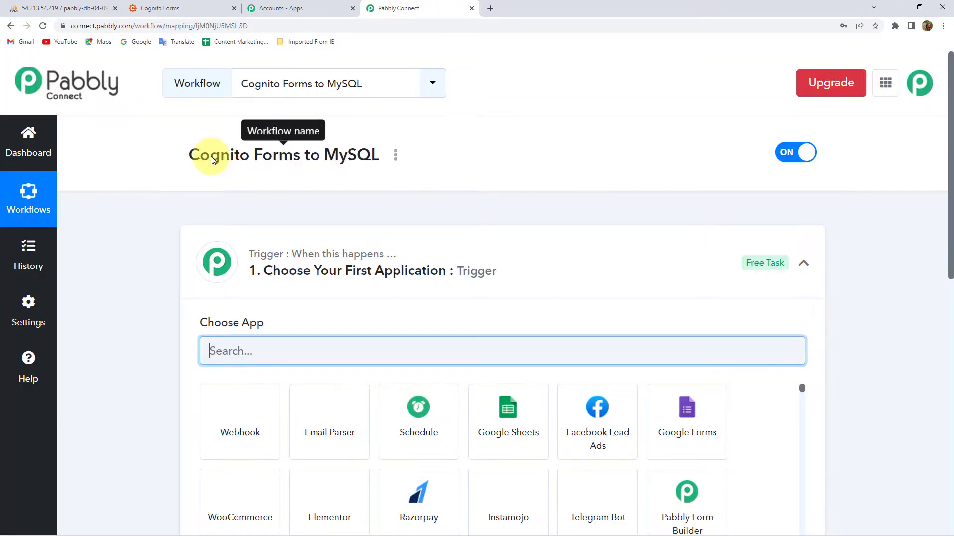
- Collapse the trigger card, then reopen it to show the trigger's Choose App picker
drag(190, 158, 353, 164)
click(354, 161)
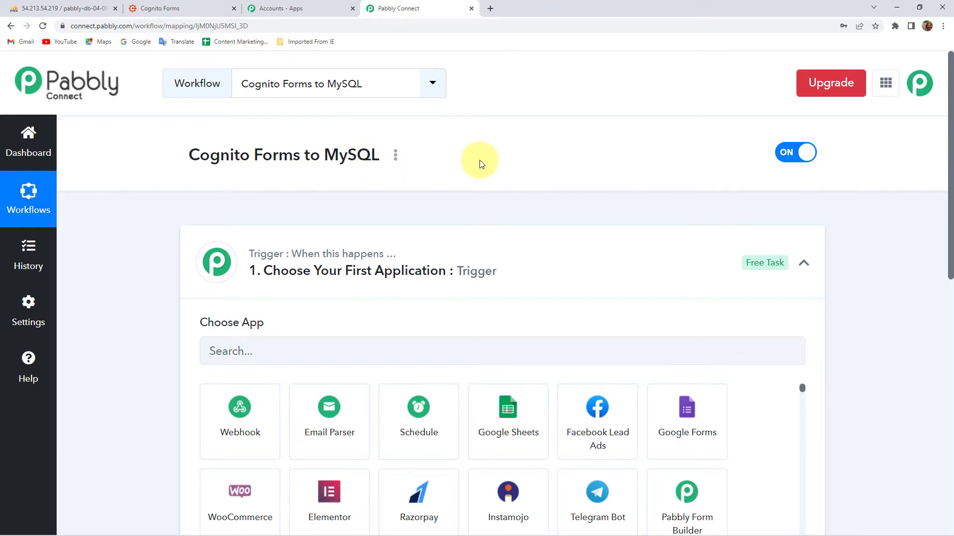
click(350, 276)
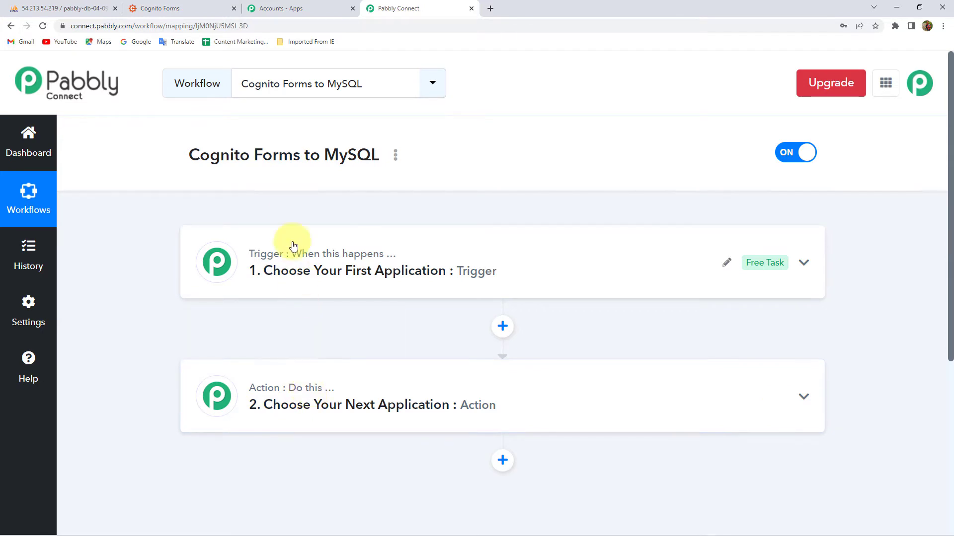
triple_click(287, 164)
click(287, 163)
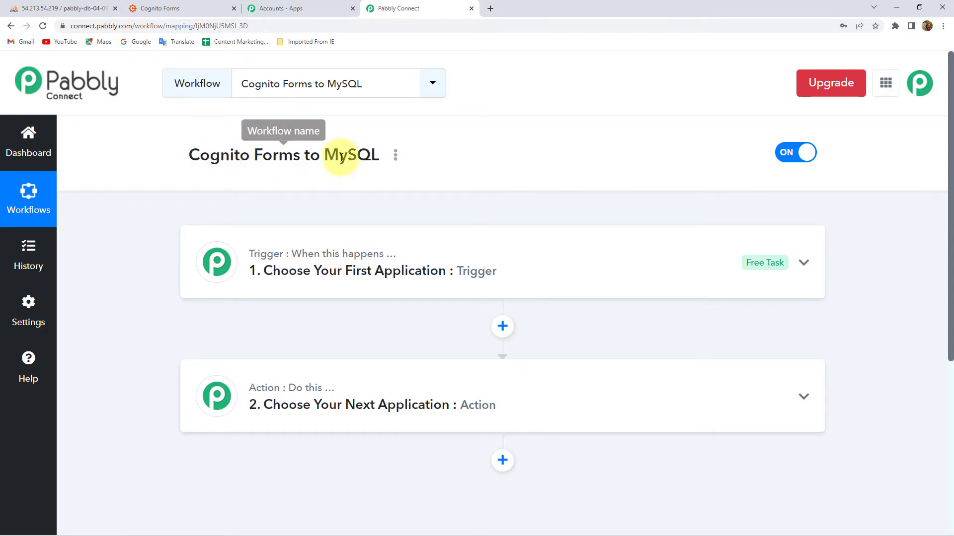
double_click(341, 162)
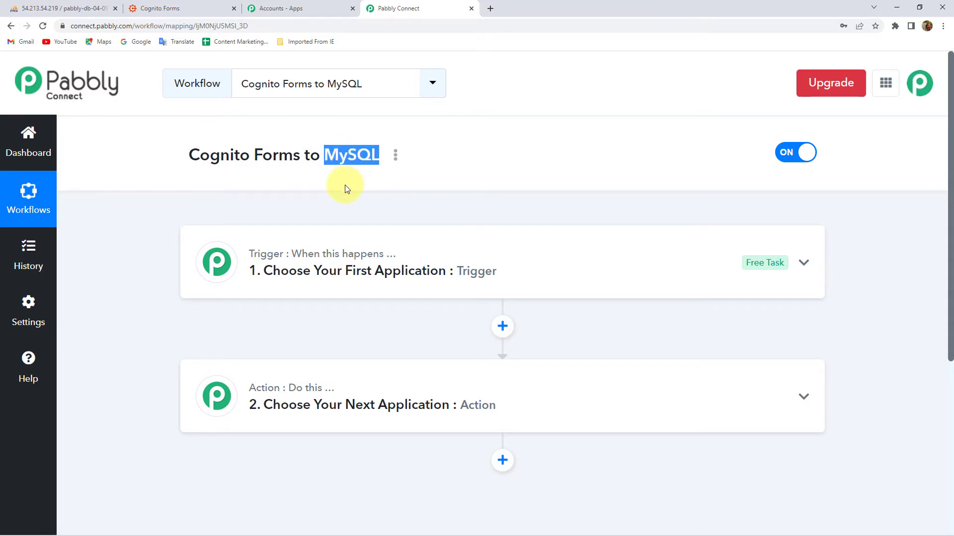
click(305, 260)
- Set the trigger app to Cognito Forms with the New Entry event
click(240, 348)
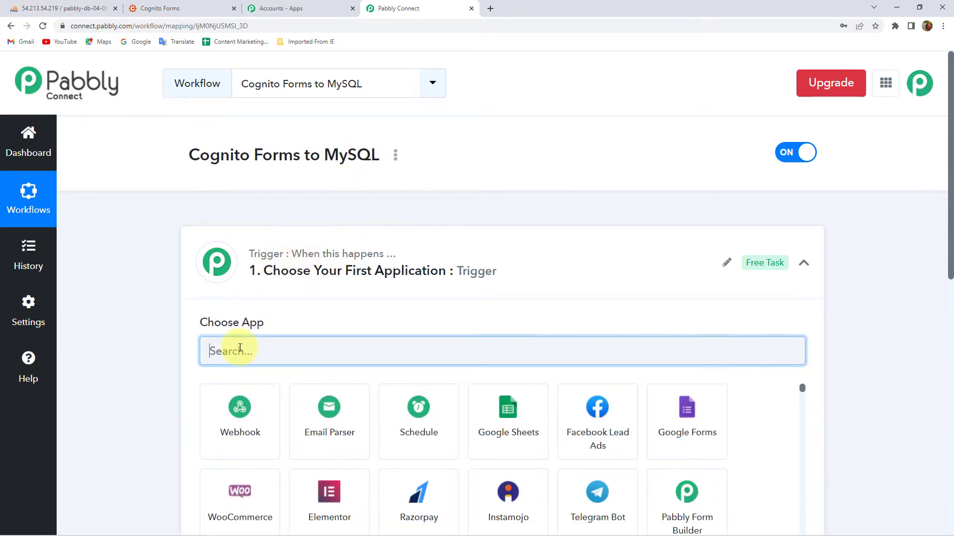
text(Cognito)
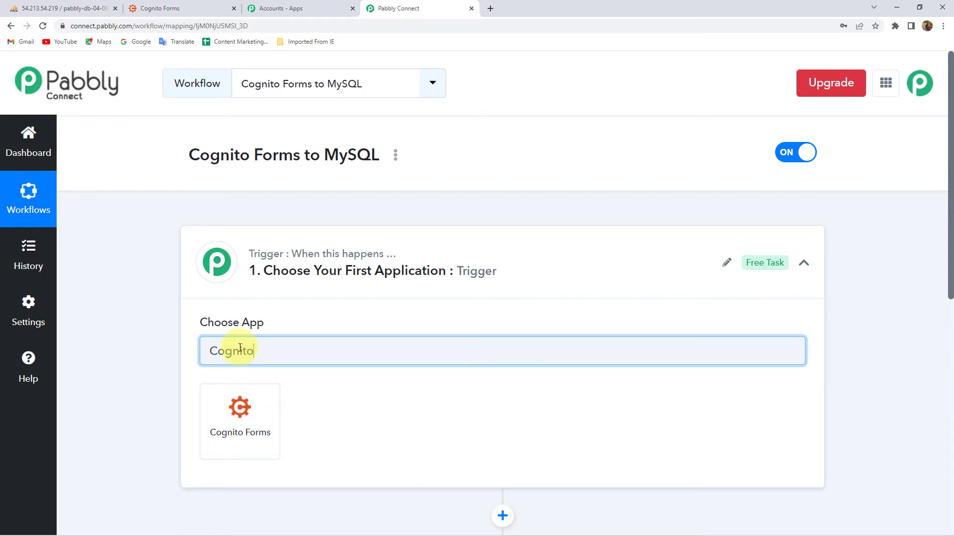
click(240, 417)
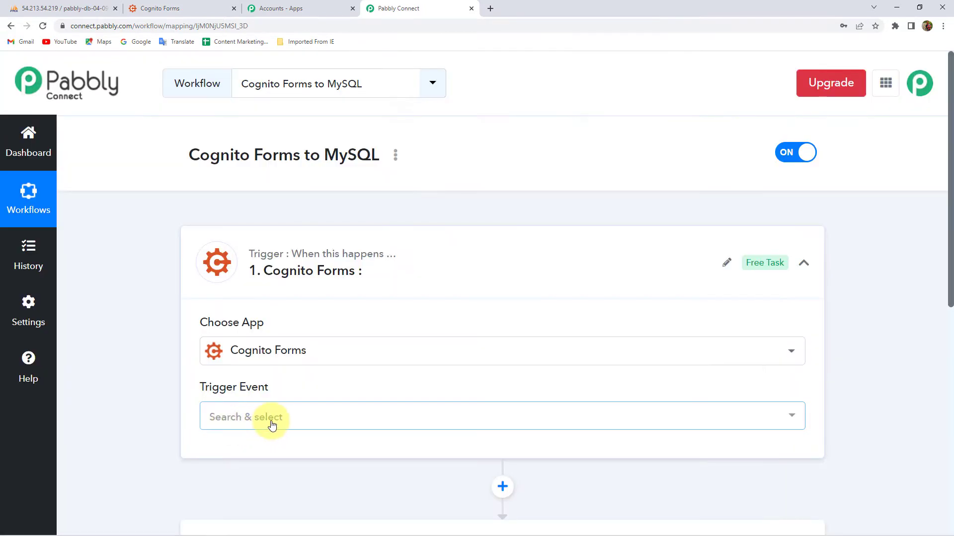
click(271, 420)
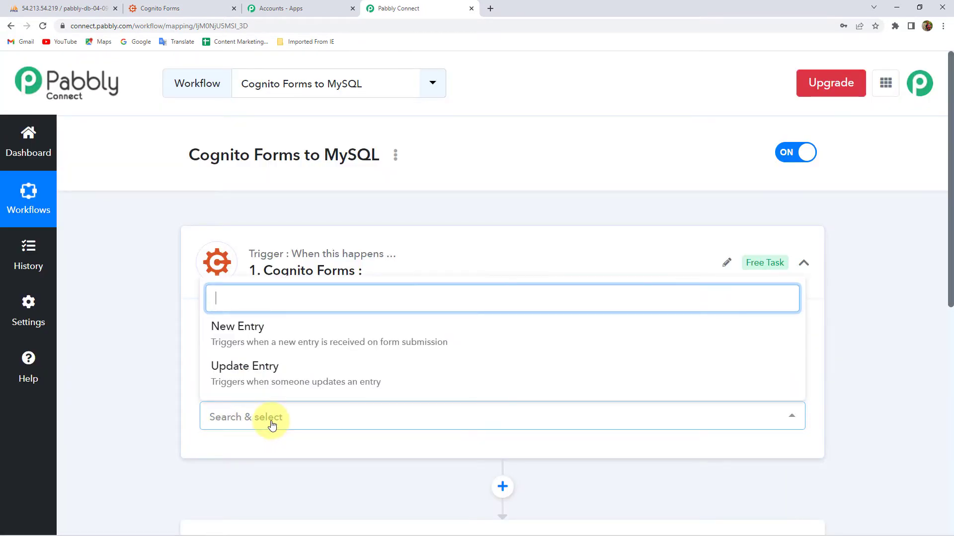
click(240, 340)
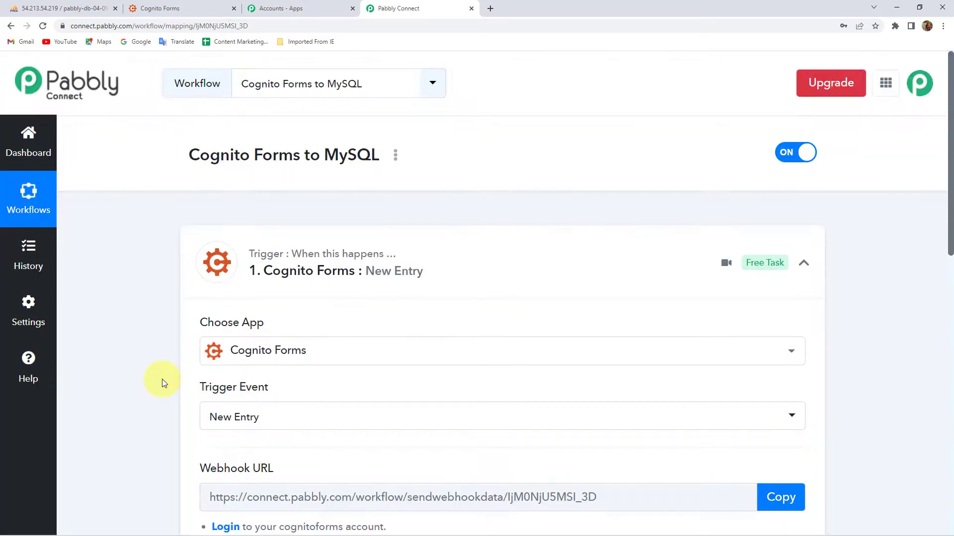
- Copy the trigger's webhook URL and move to the Cognito Forms account
click(782, 300)
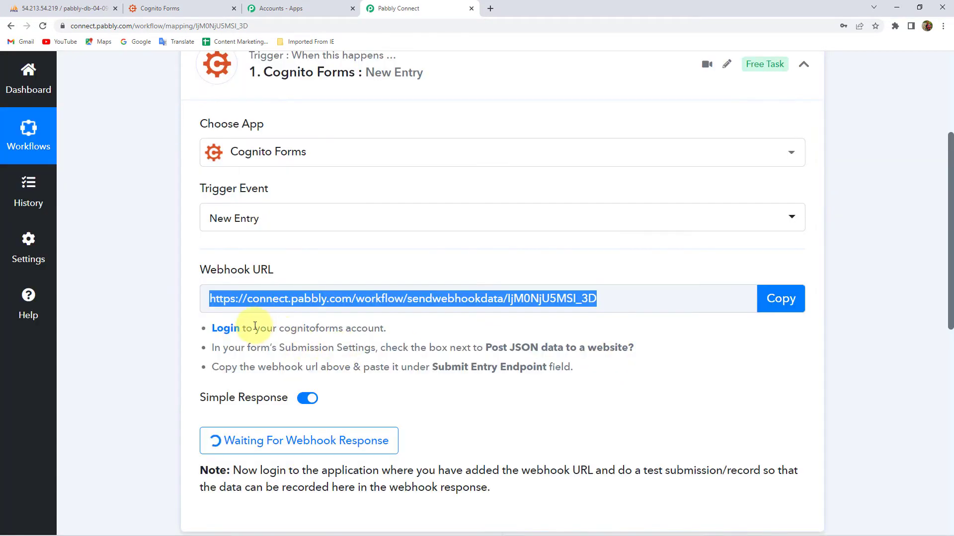
drag(254, 326, 552, 367)
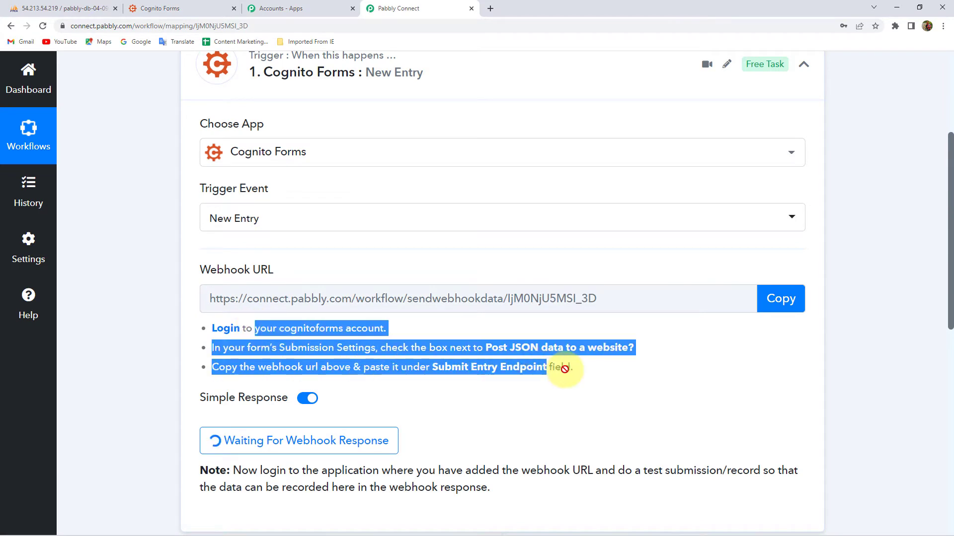
click(593, 368)
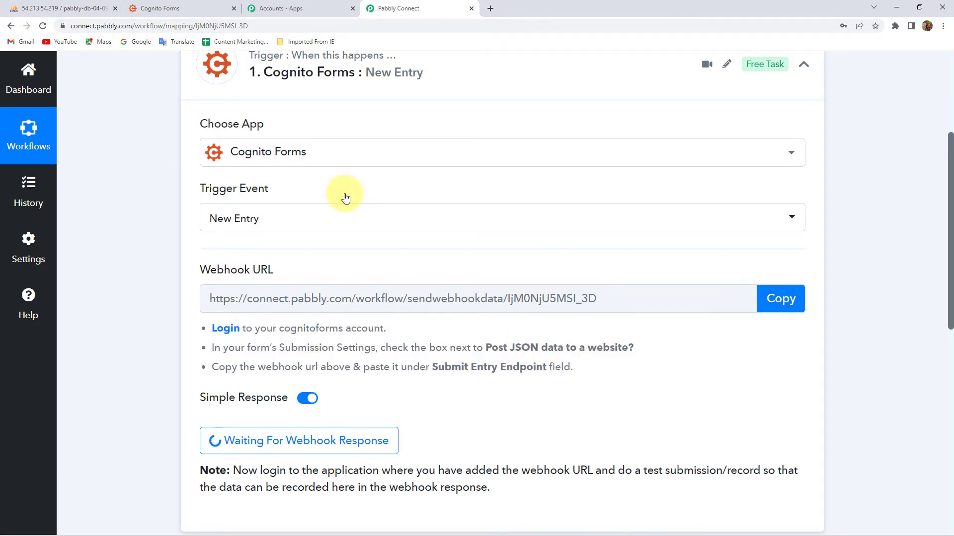
click(159, 9)
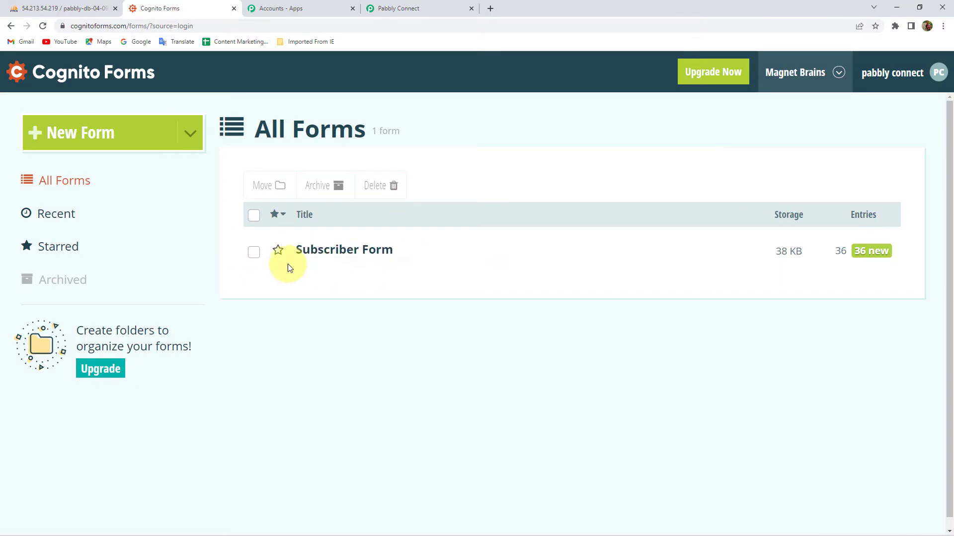
- Try enabling Post JSON Data to a Website for Subscriber Form, then dismiss the Pro upgrade notice
mouse_move(330, 257)
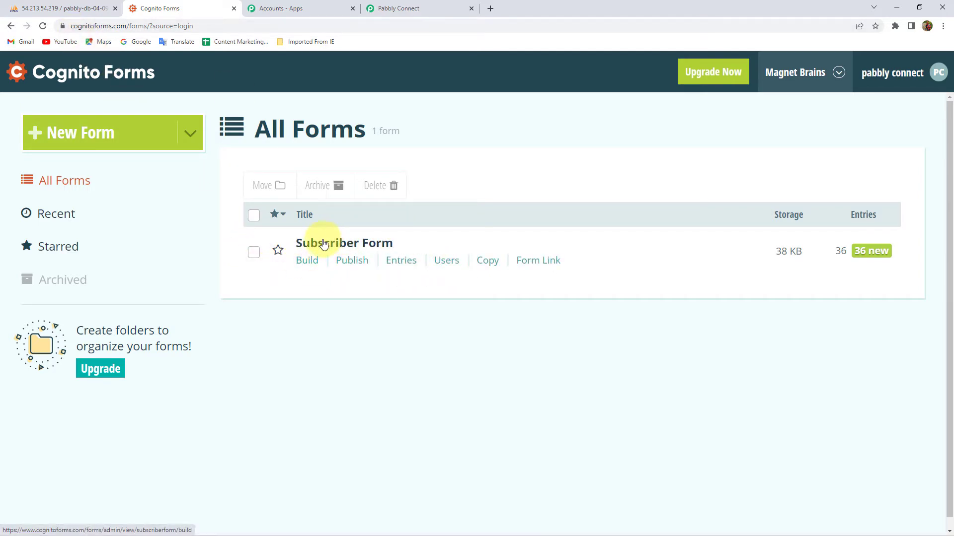
click(309, 264)
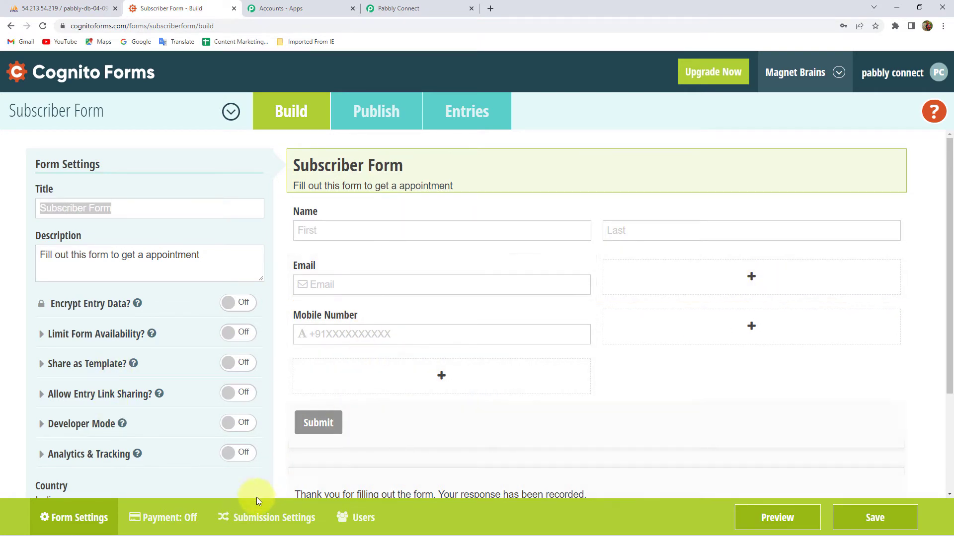
click(258, 522)
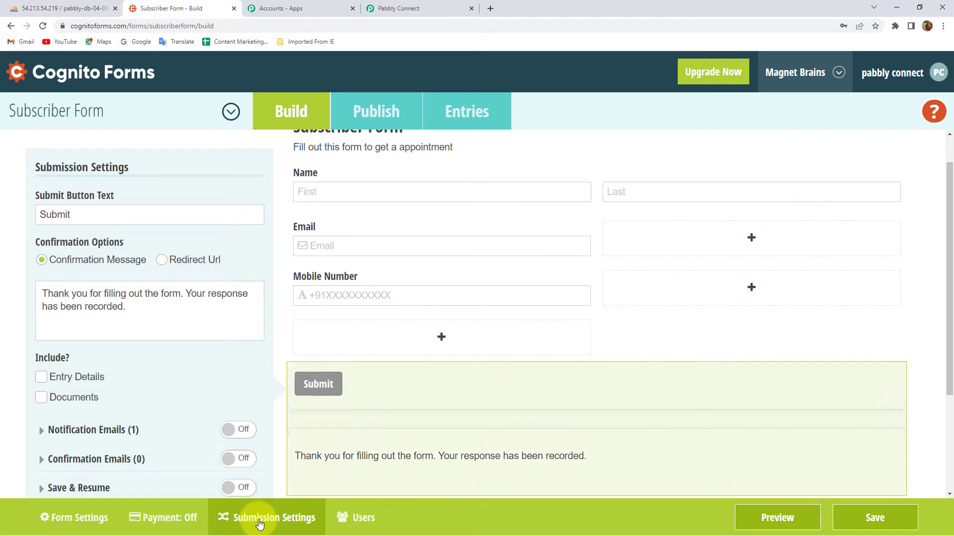
scroll(81, 376, down, 2)
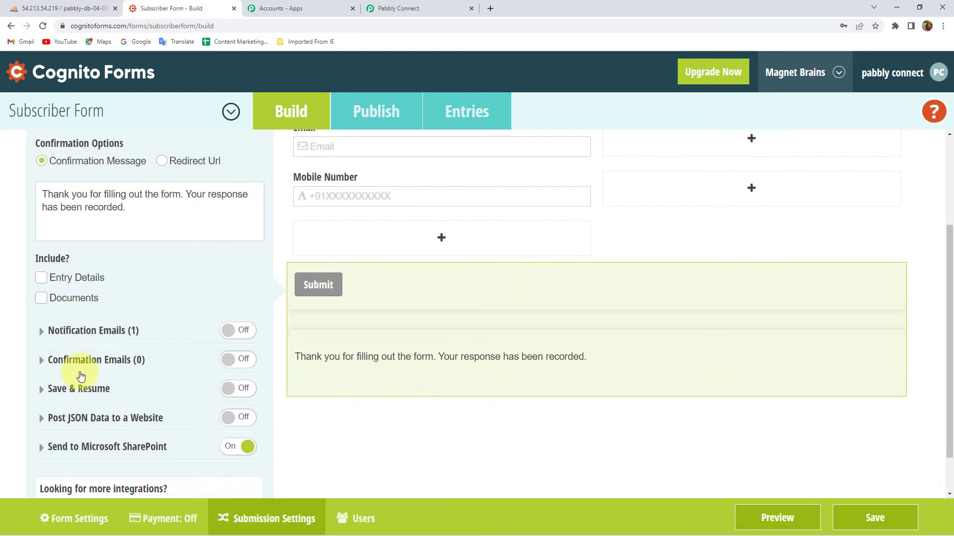
scroll(95, 350, down, 1)
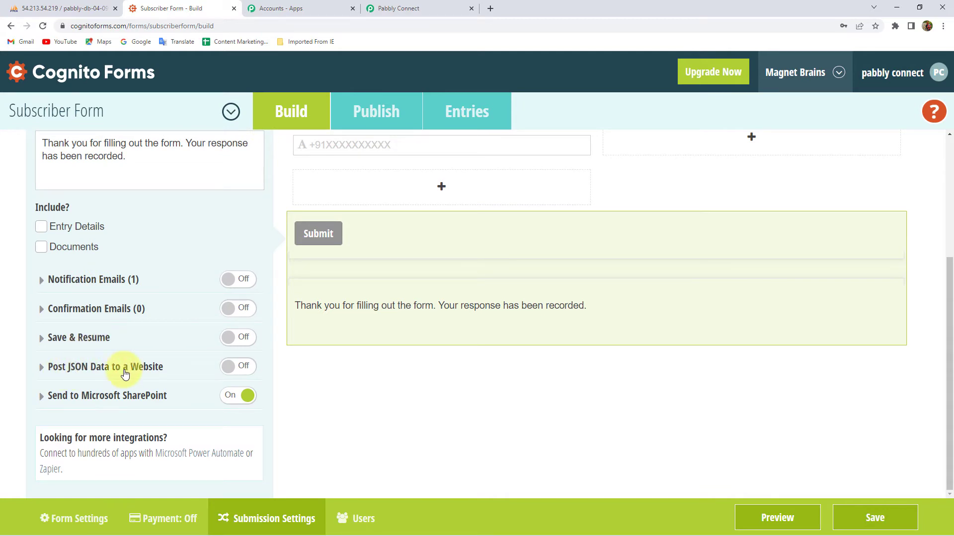
click(231, 366)
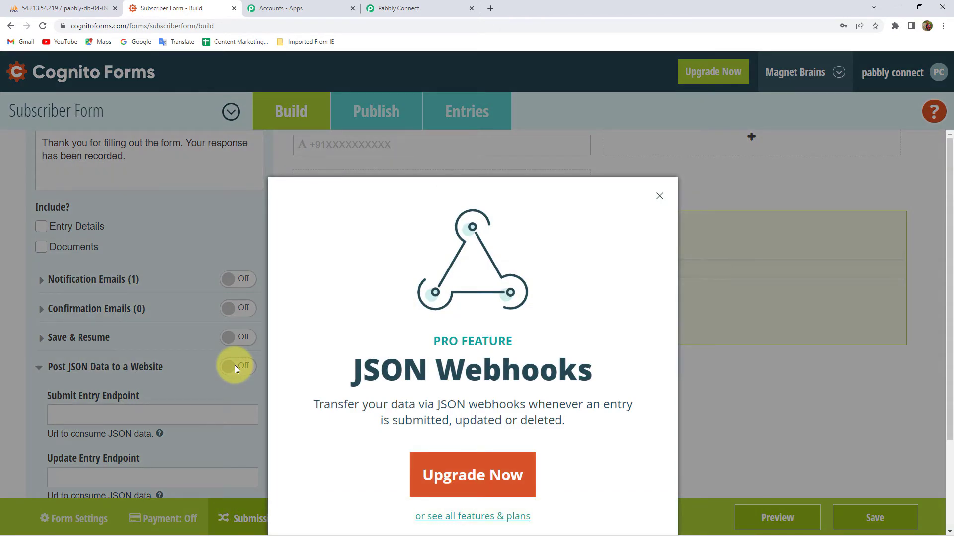
click(659, 195)
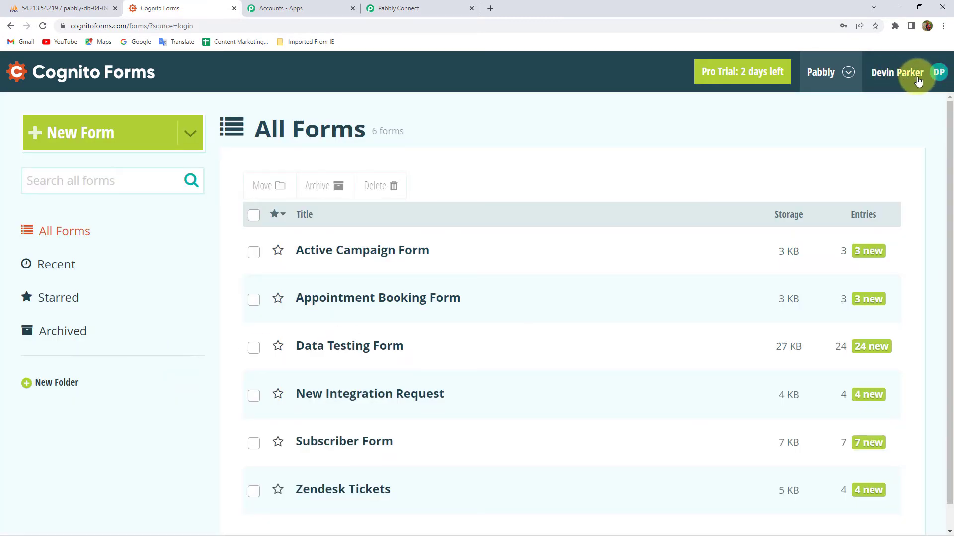
- Open Subscriber Form's Submission Settings and expand Post JSON Data to a Website
mouse_move(421, 241)
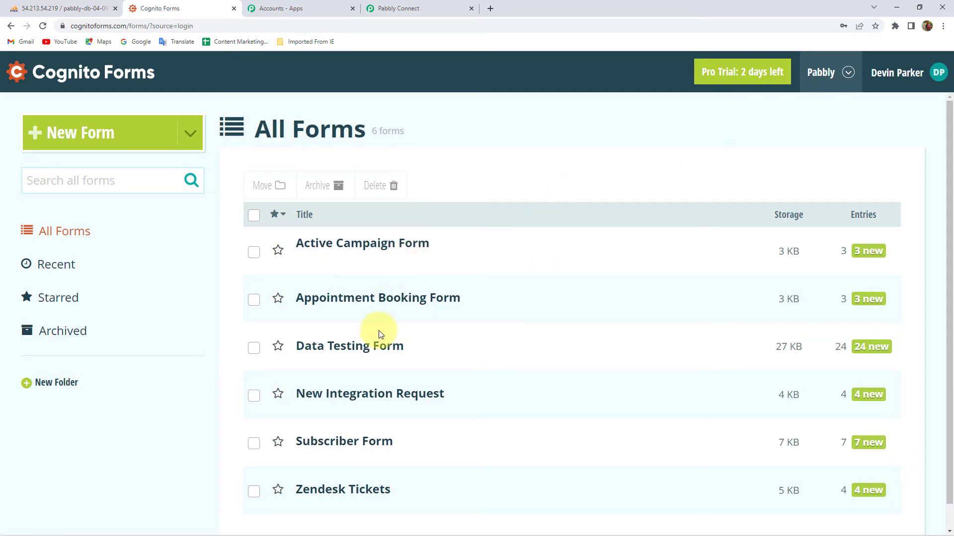
scroll(380, 336, down, 1)
mouse_move(332, 409)
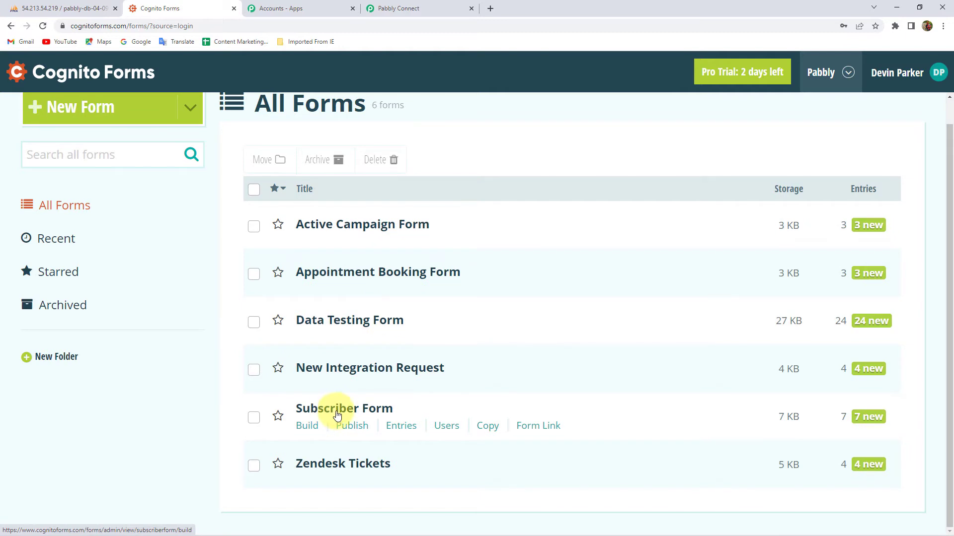
click(307, 430)
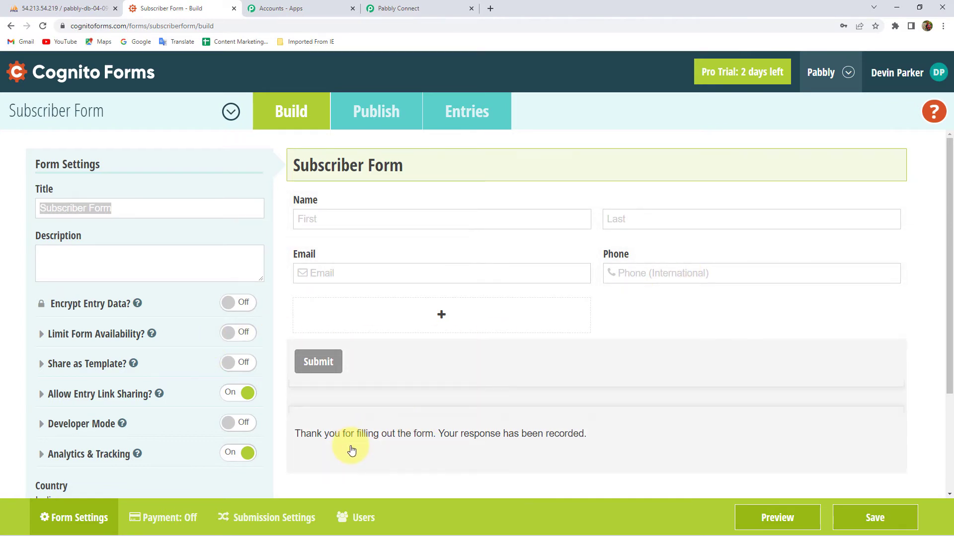
click(278, 518)
scroll(199, 428, down, 3)
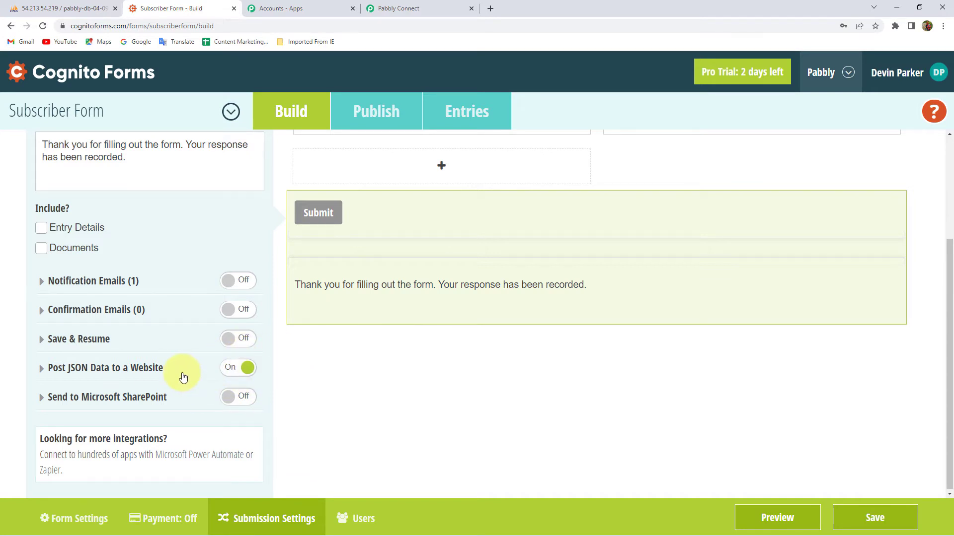
click(104, 371)
scroll(102, 368, down, 2)
- Clear the Submit Entry Endpoint field and copy the Pabbly webhook URL
double_click(96, 319)
key(ctrl+a)
key(BackSpace)
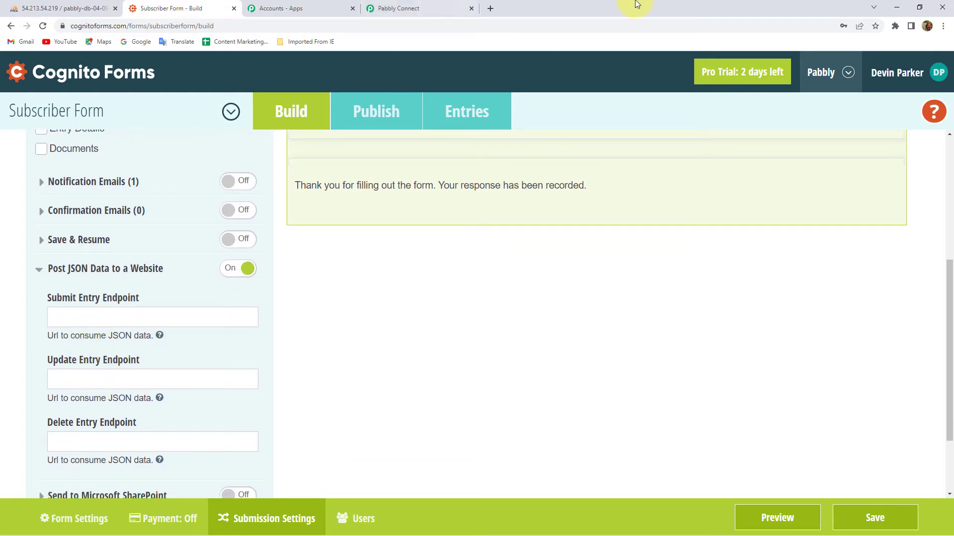
click(424, 5)
click(779, 298)
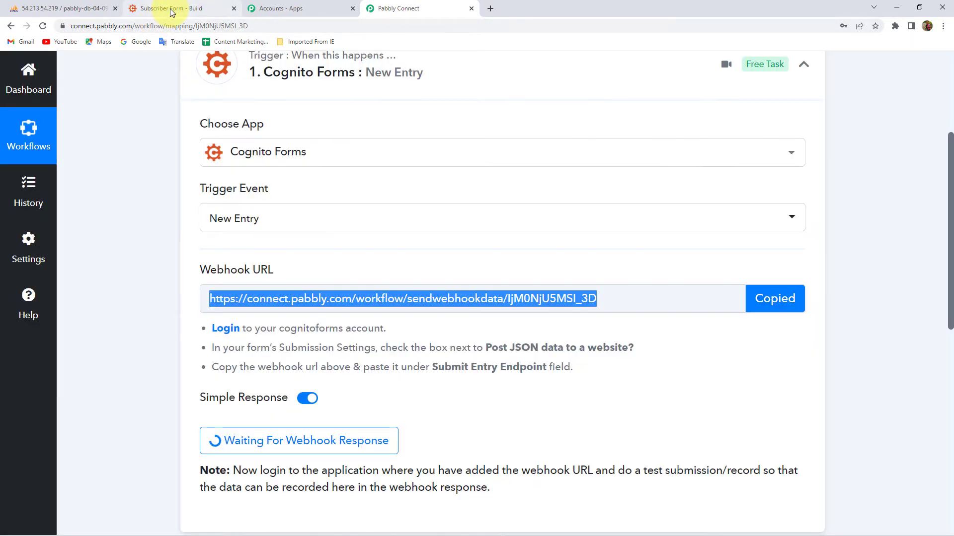
- Paste the Pabbly webhook URL into Submit Entry Endpoint and save the Subscriber Form
click(171, 9)
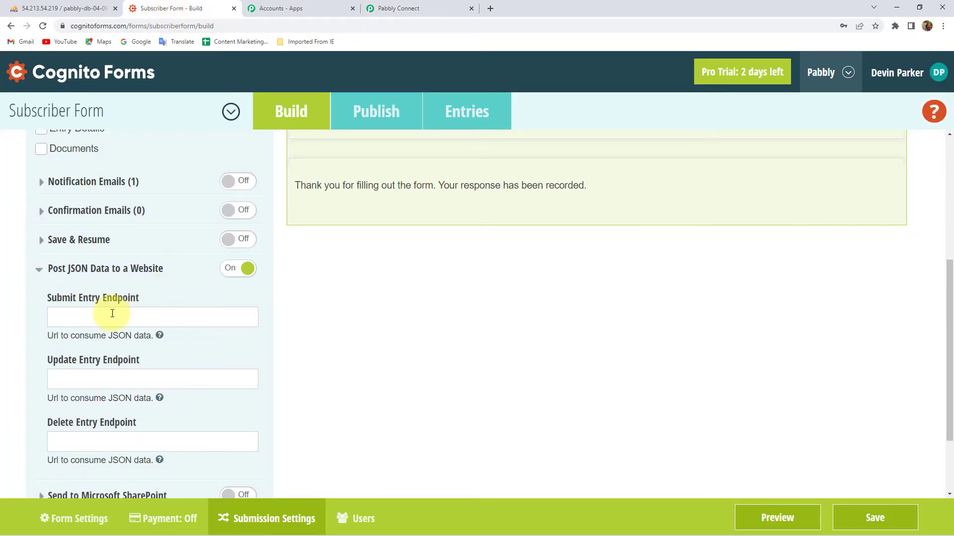
key(ctrl+v)
click(874, 519)
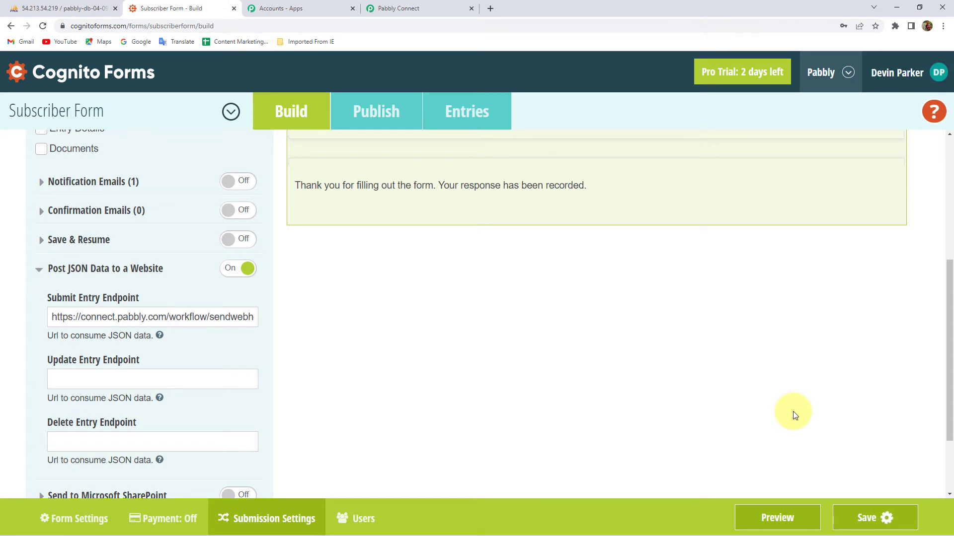
scroll(438, 270, up, 5)
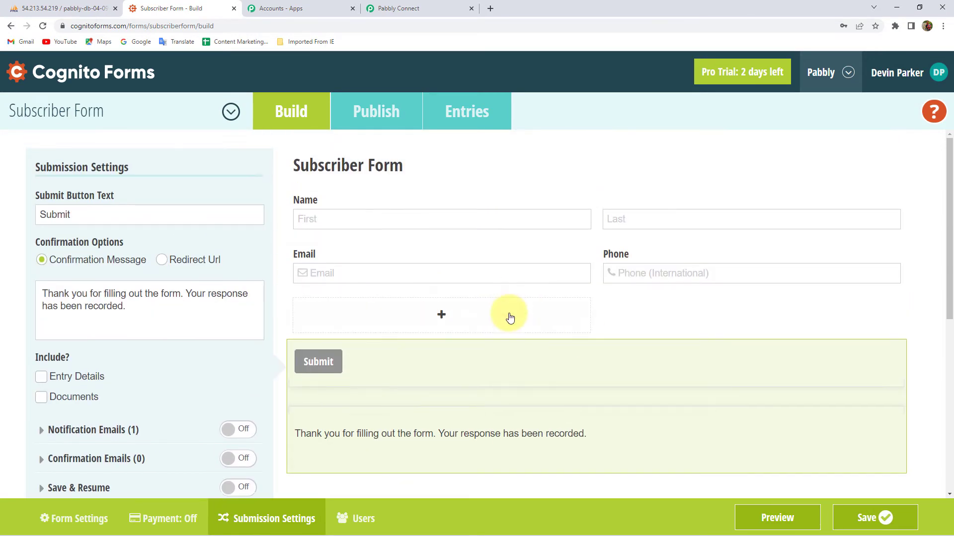
click(412, 8)
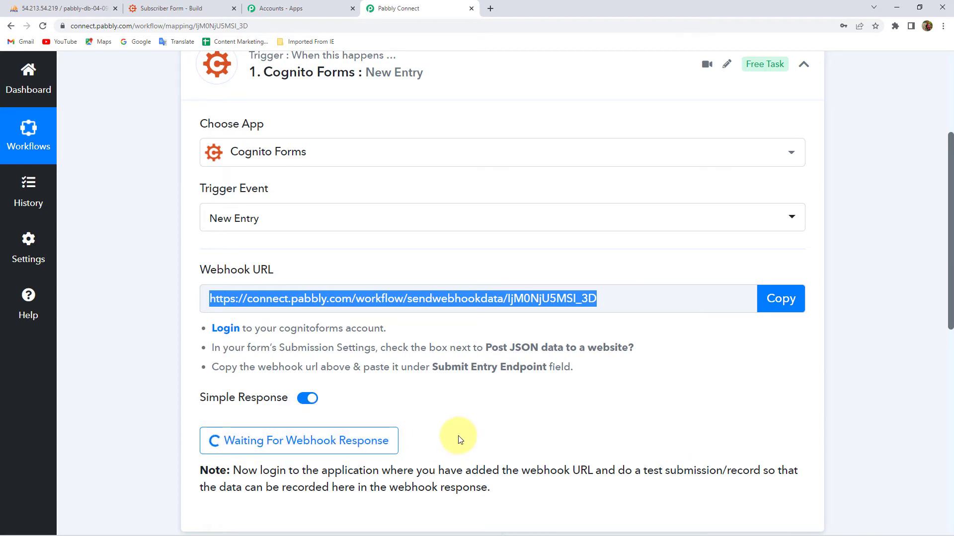
click(192, 318)
- Publish the Subscriber Form and open its live share link
click(213, 6)
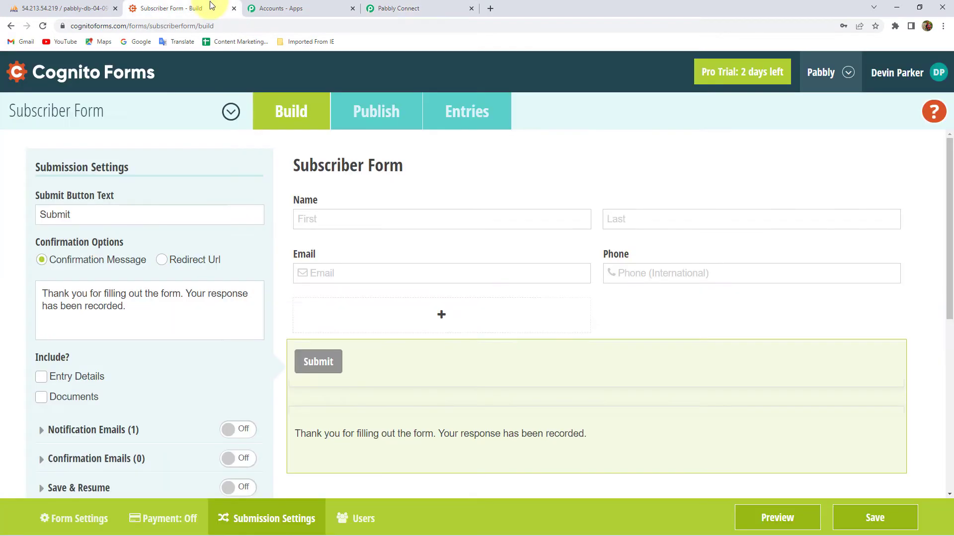
click(375, 114)
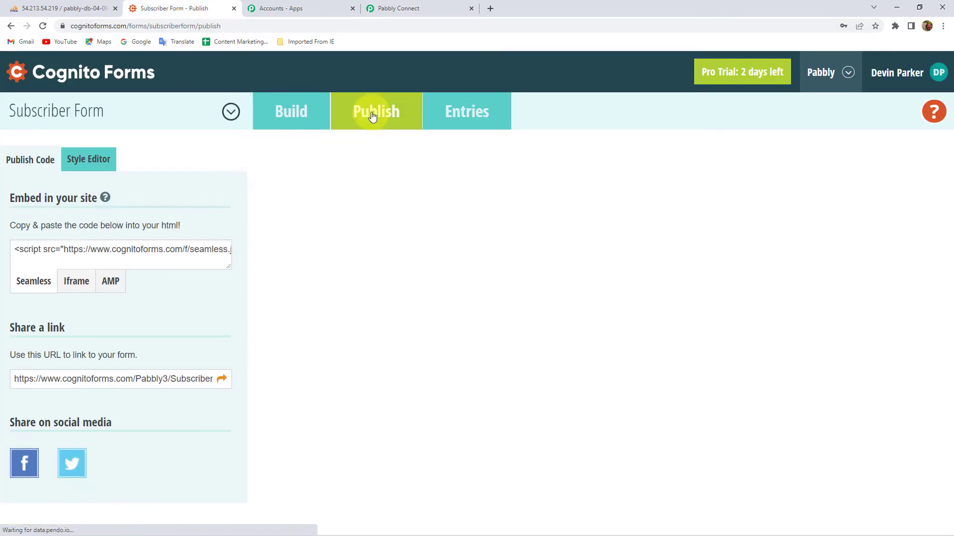
click(222, 380)
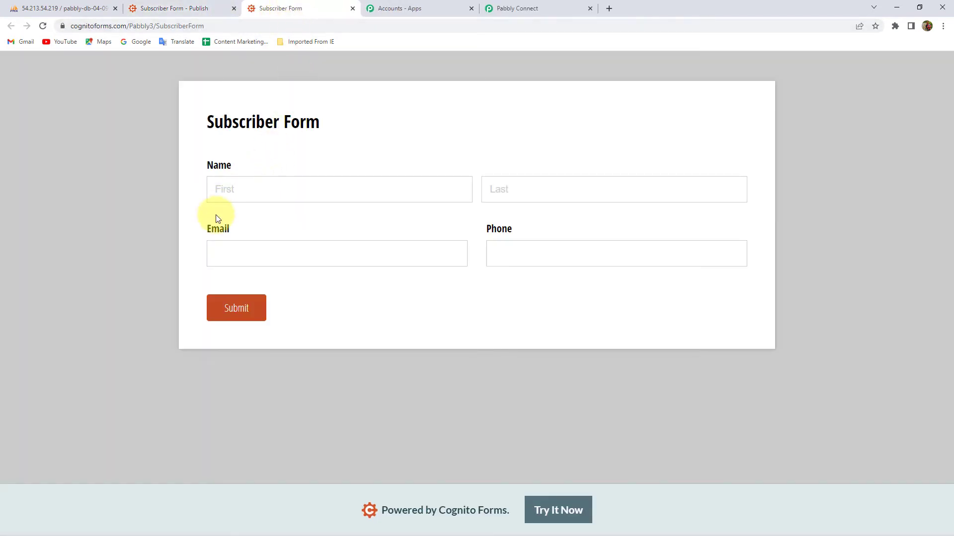
- Autofill the contact details, change the phone number to 8269, and submit the entry
click(284, 187)
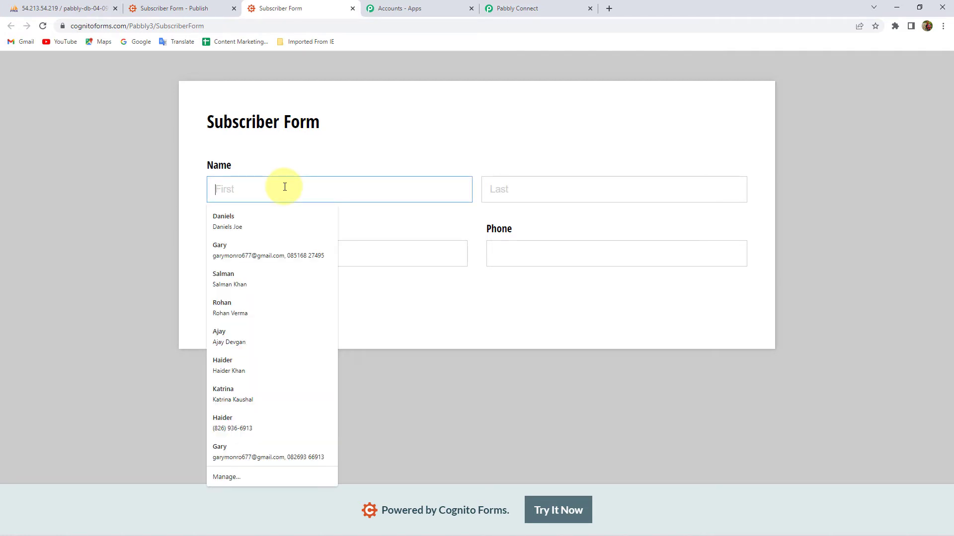
click(259, 221)
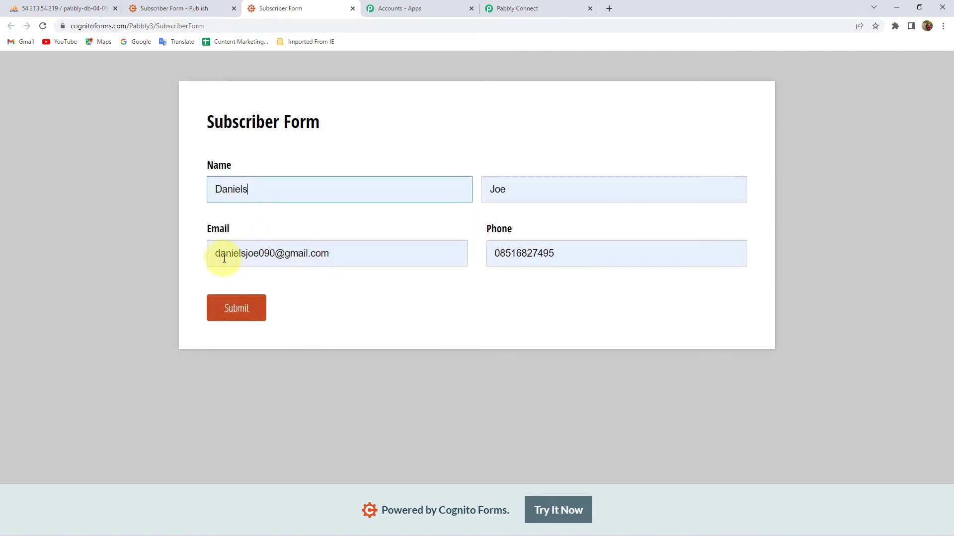
double_click(507, 253)
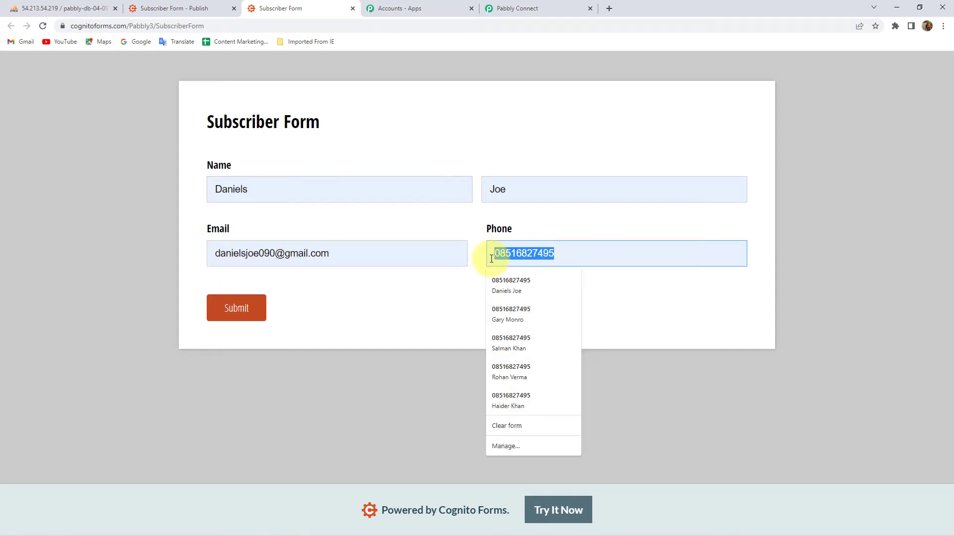
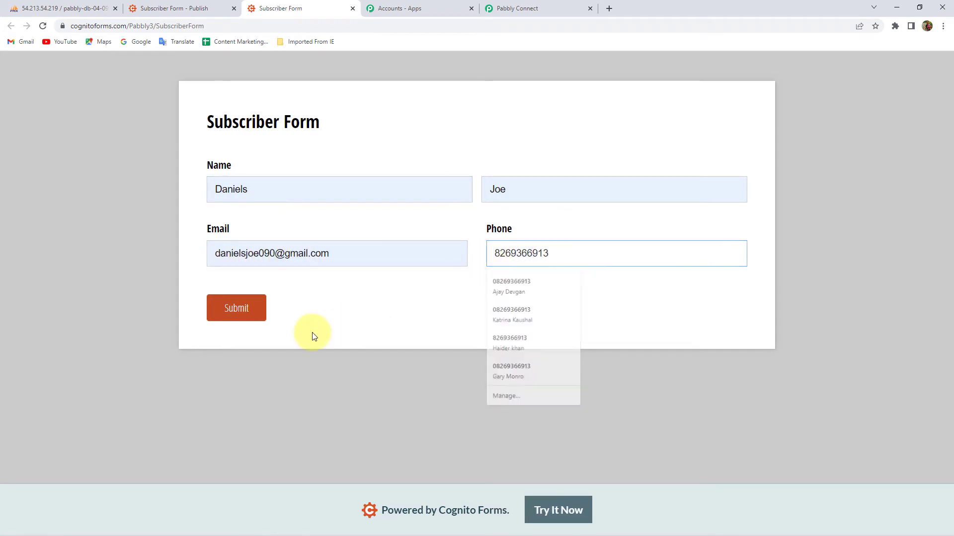
click(240, 312)
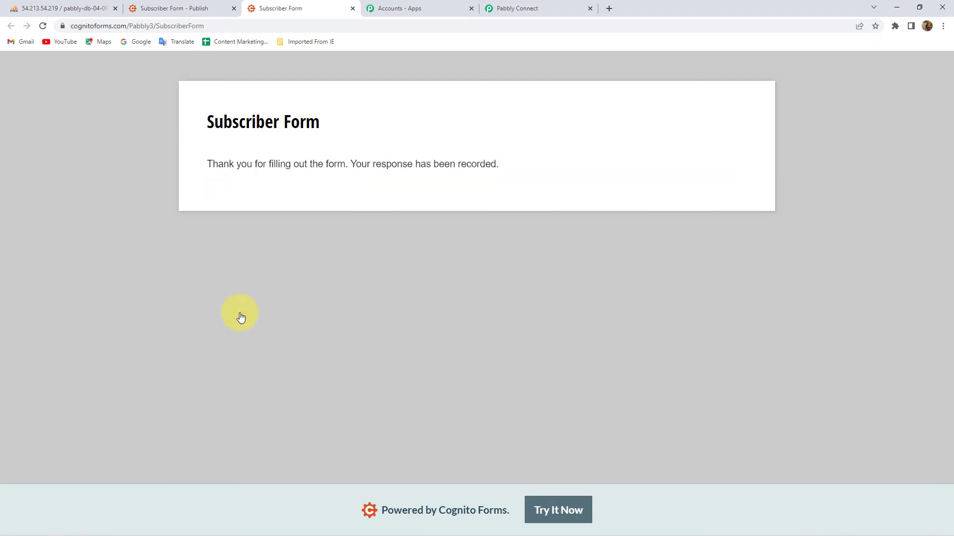
click(517, 10)
- Check the captured first name, last name, email and phone values in the webhook response
scroll(165, 261, down, 5)
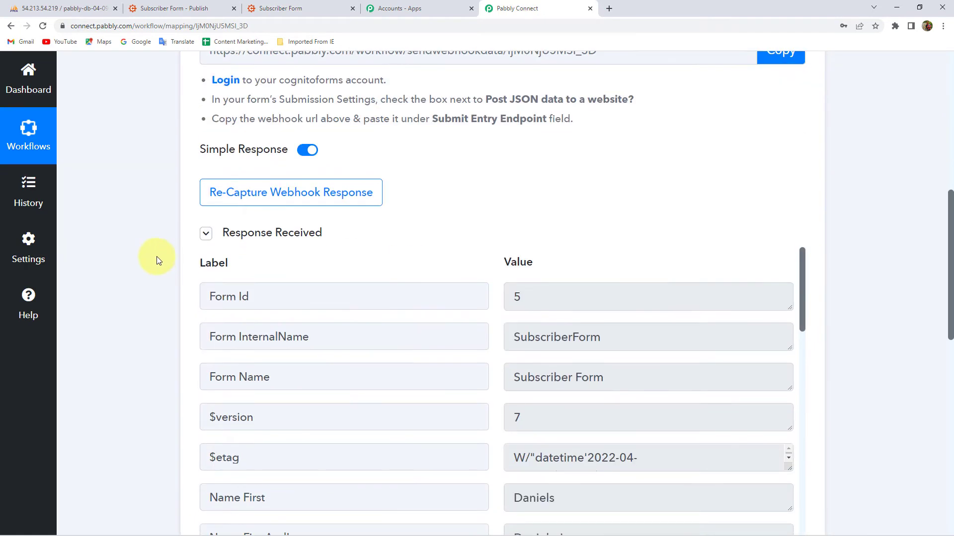
scroll(189, 229, down, 5)
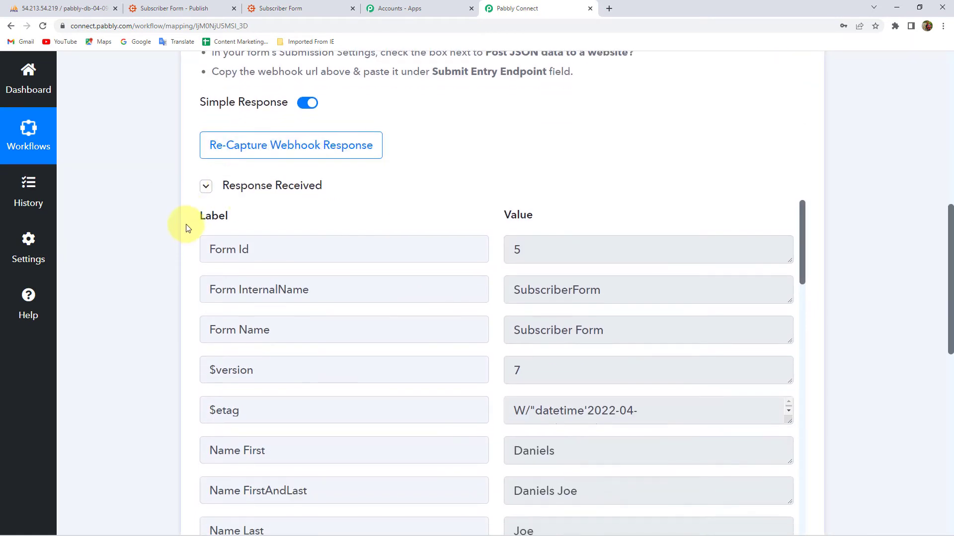
double_click(592, 249)
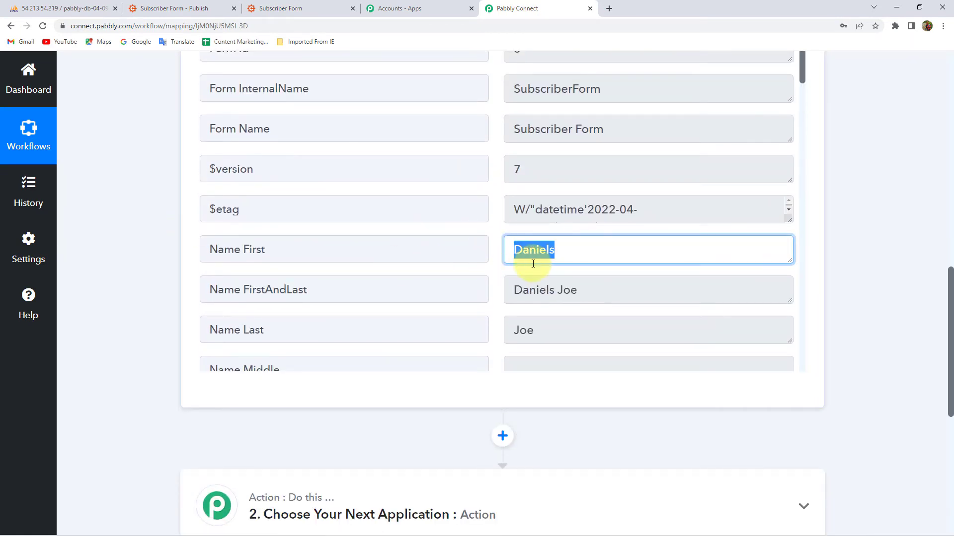
scroll(546, 246, down, 2)
double_click(566, 234)
scroll(568, 251, down, 3)
scroll(568, 254, down, 2)
triple_click(571, 185)
double_click(596, 226)
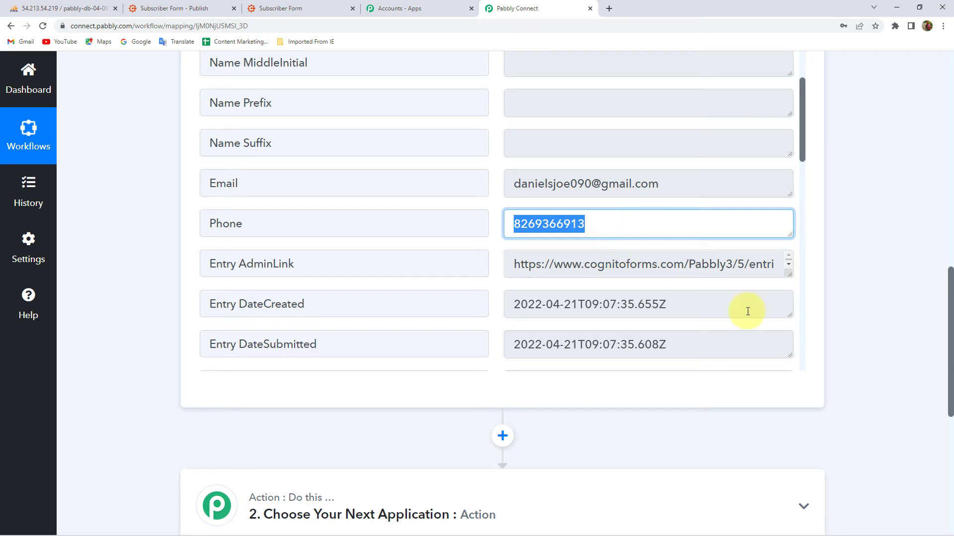
scroll(943, 308, down, 4)
click(230, 340)
- Set the action step to MySQL with the Insert Row event
click(259, 397)
text(mys)
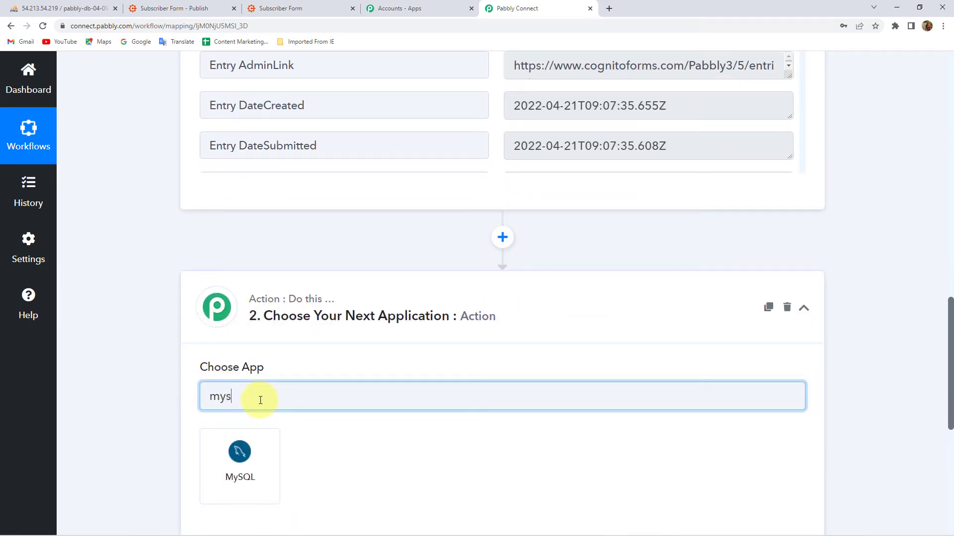
click(240, 476)
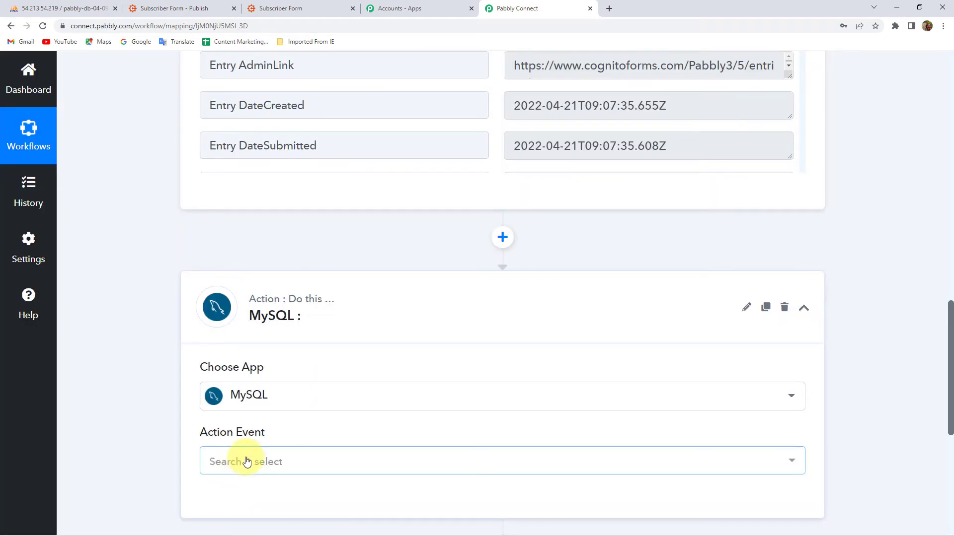
click(247, 462)
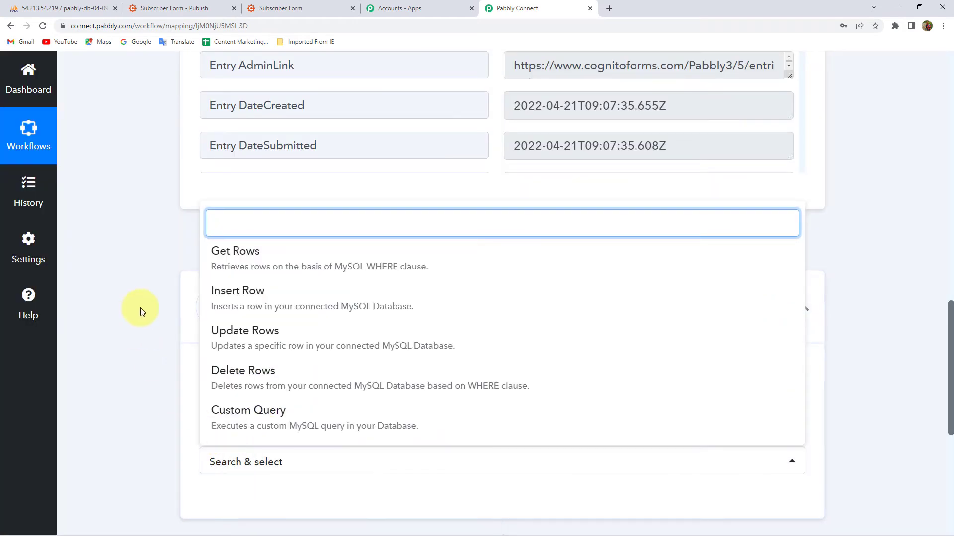
click(268, 304)
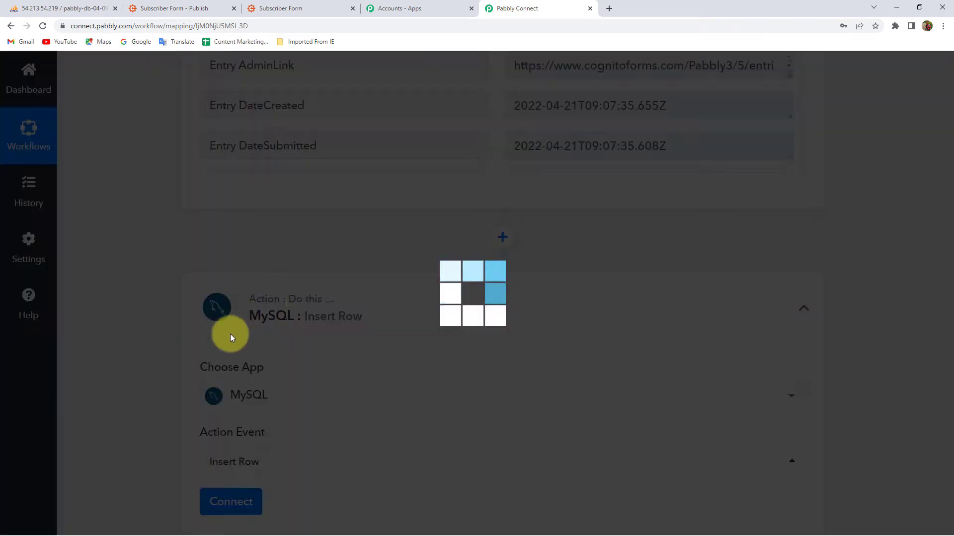
scroll(159, 368, down, 2)
scroll(159, 402, down, 1)
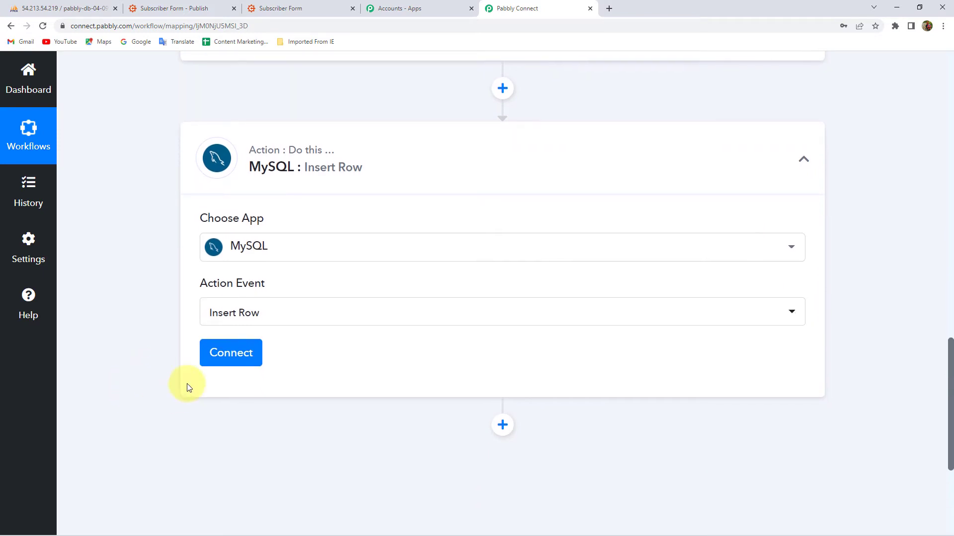
- Open the new MySQL connection form and compare it with the phpMyAdmin customer_data table
click(215, 354)
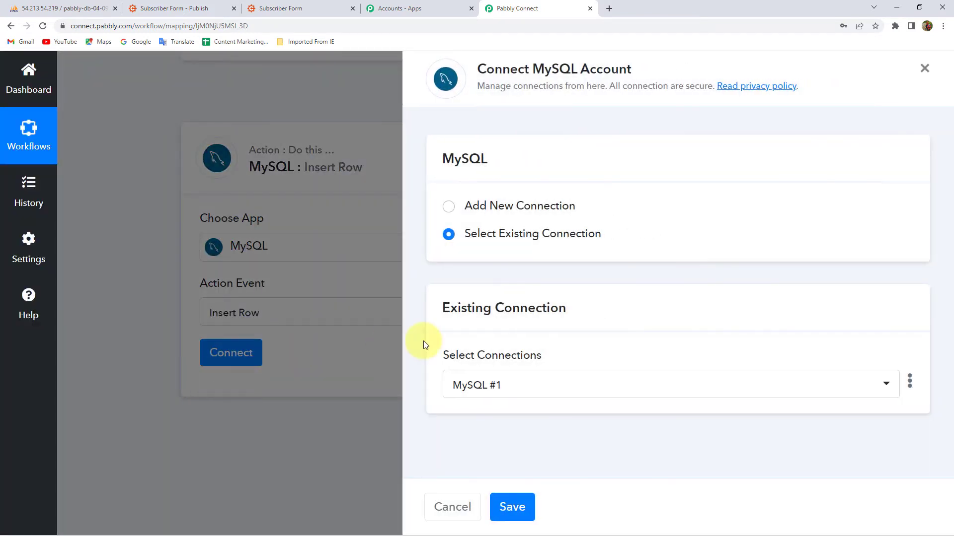
click(512, 206)
scroll(453, 347, down, 3)
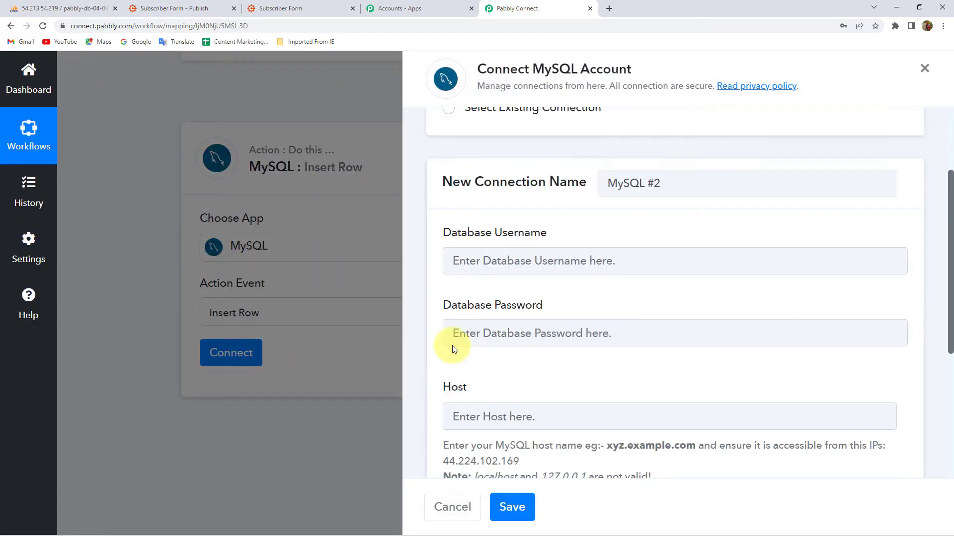
scroll(501, 249, down, 2)
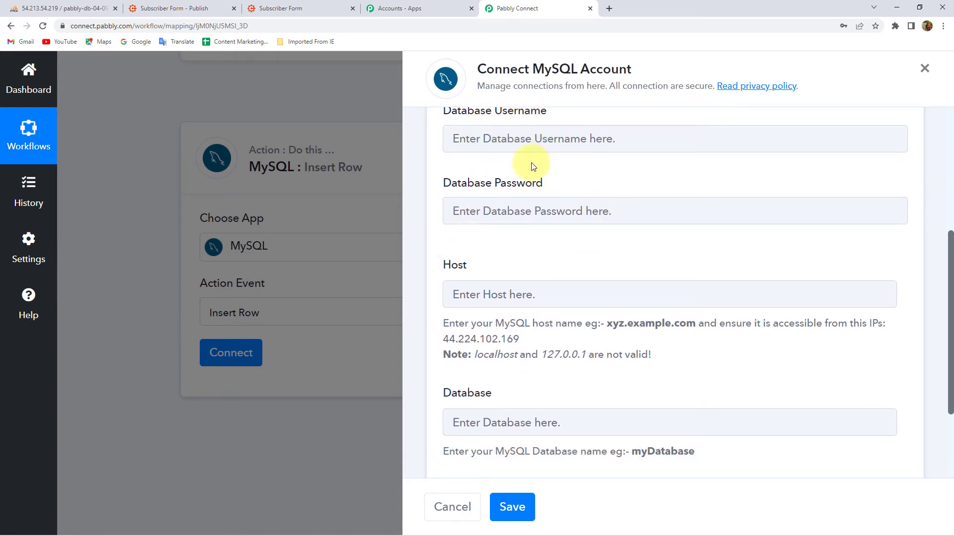
scroll(570, 227, down, 1)
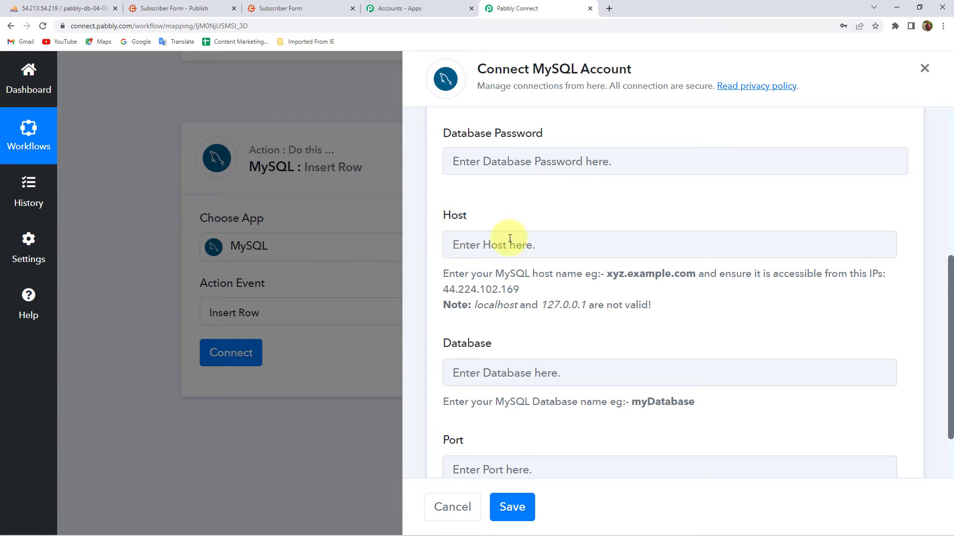
click(52, 6)
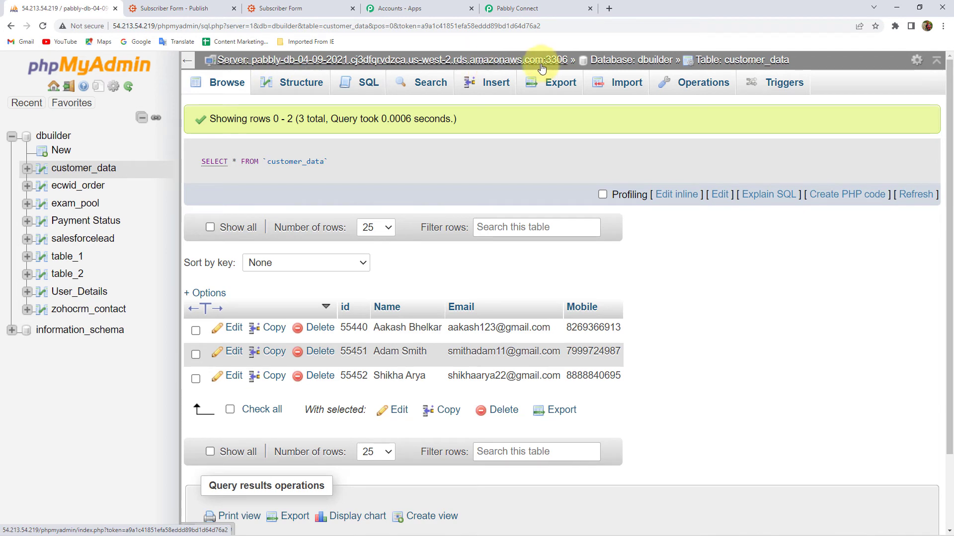
click(530, 8)
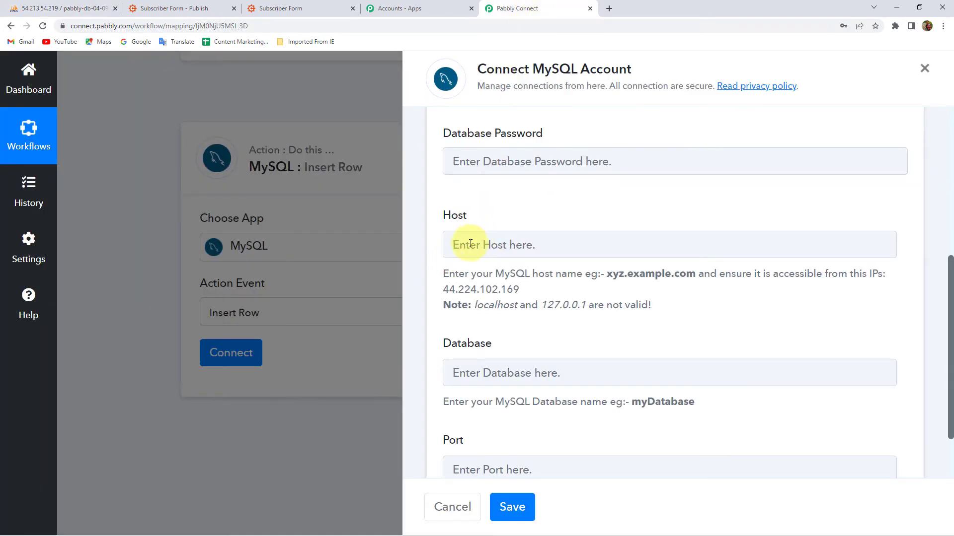
scroll(517, 240, down, 2)
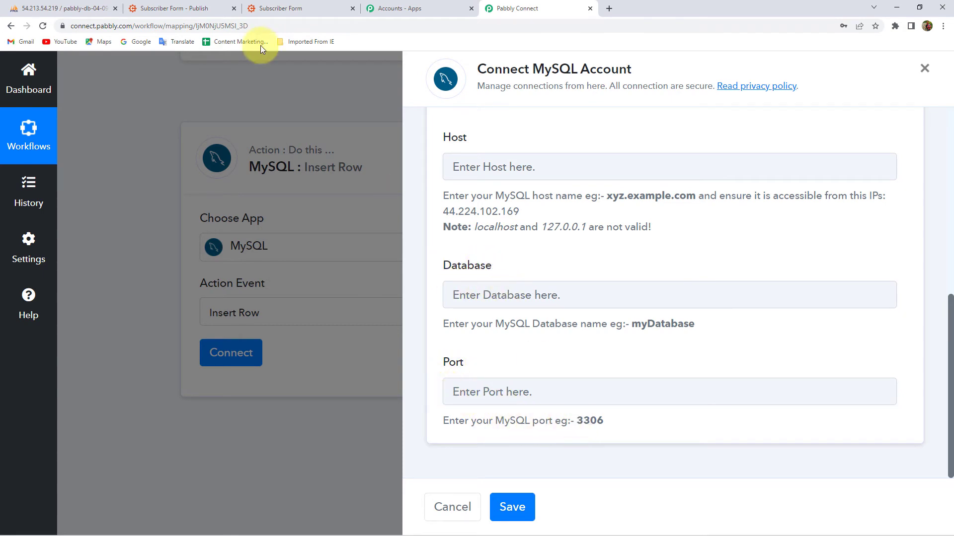
- Check the server details, then select the existing MySQL #1 connection and save it
click(53, 4)
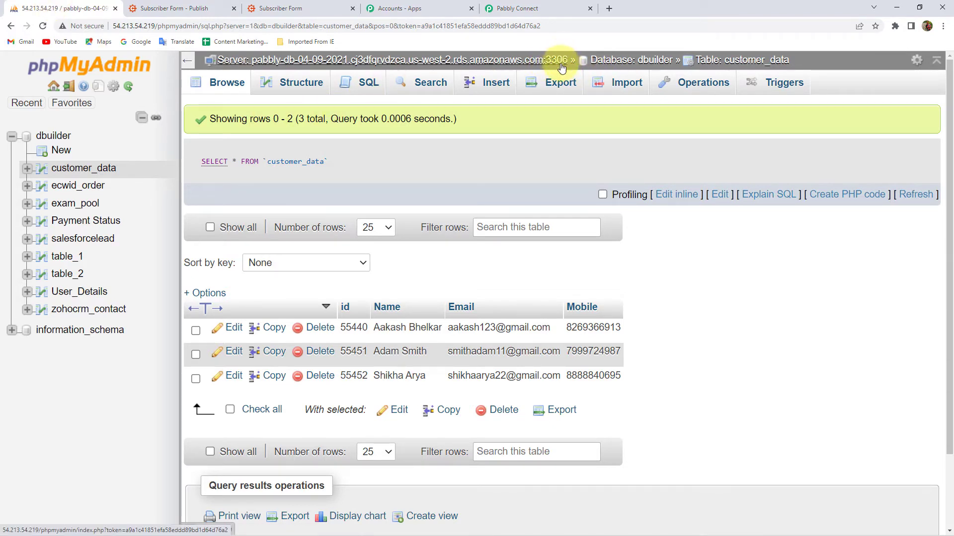
click(548, 8)
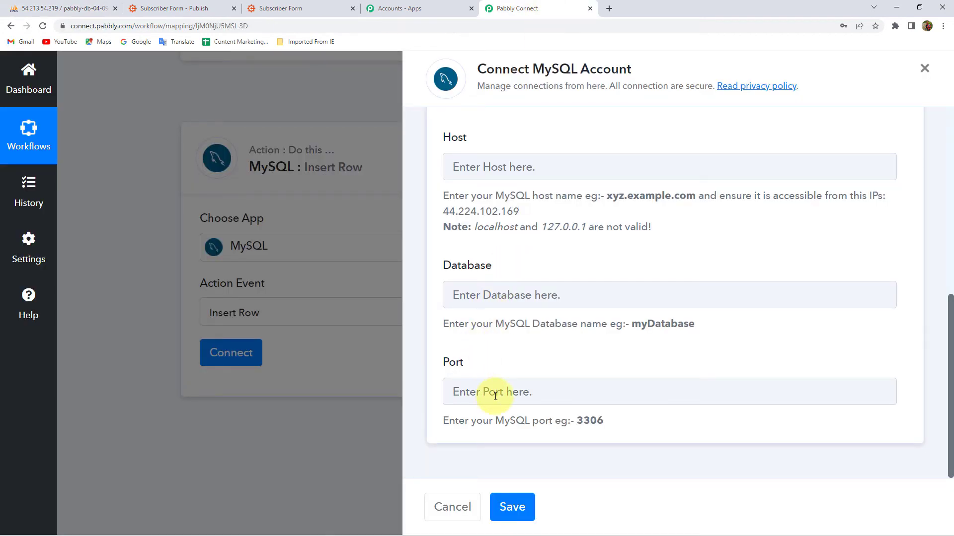
scroll(495, 396, up, 6)
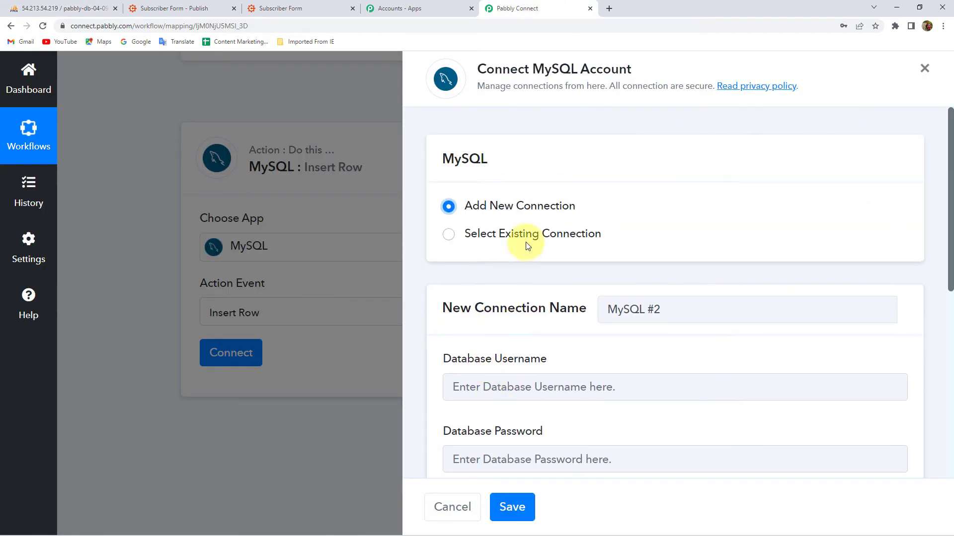
click(530, 235)
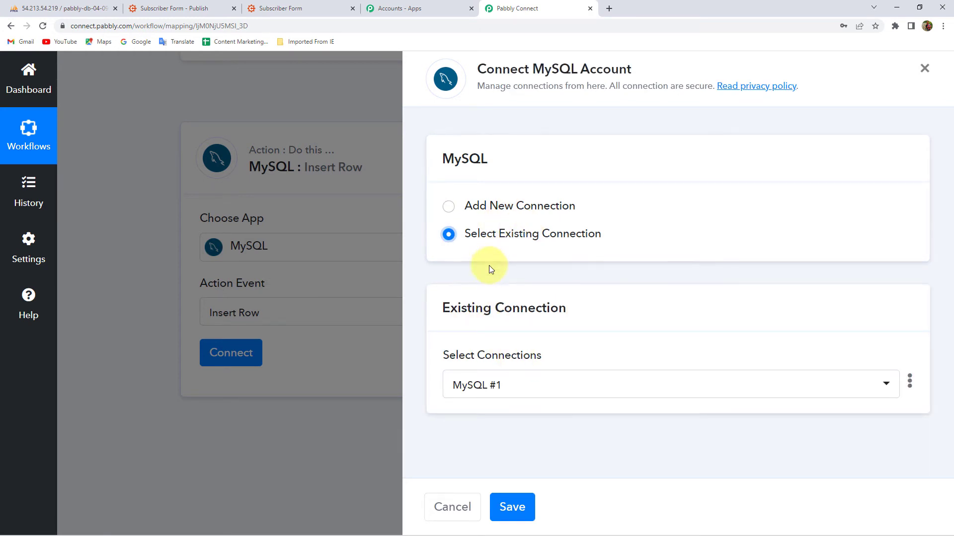
click(515, 509)
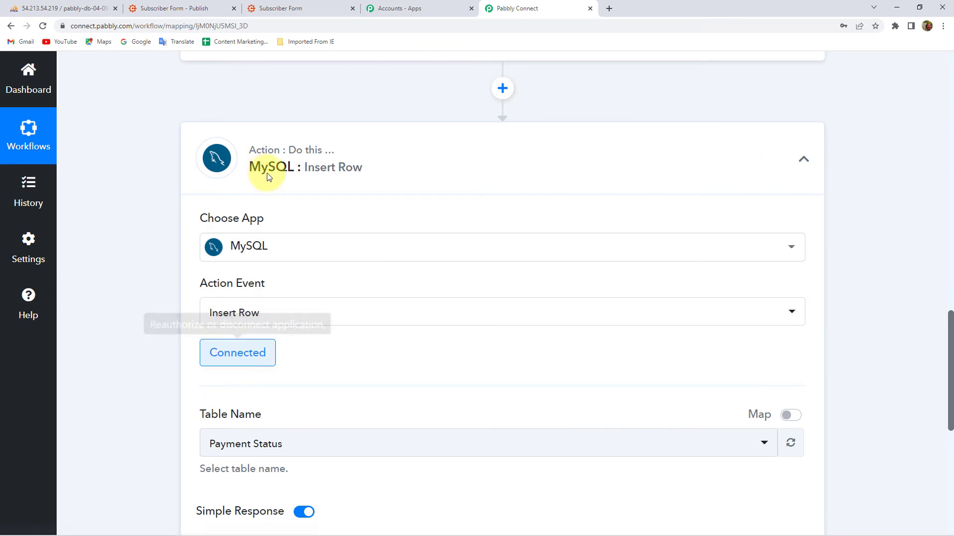
- Choose customer_data as the MySQL step's table name
scroll(122, 273, down, 3)
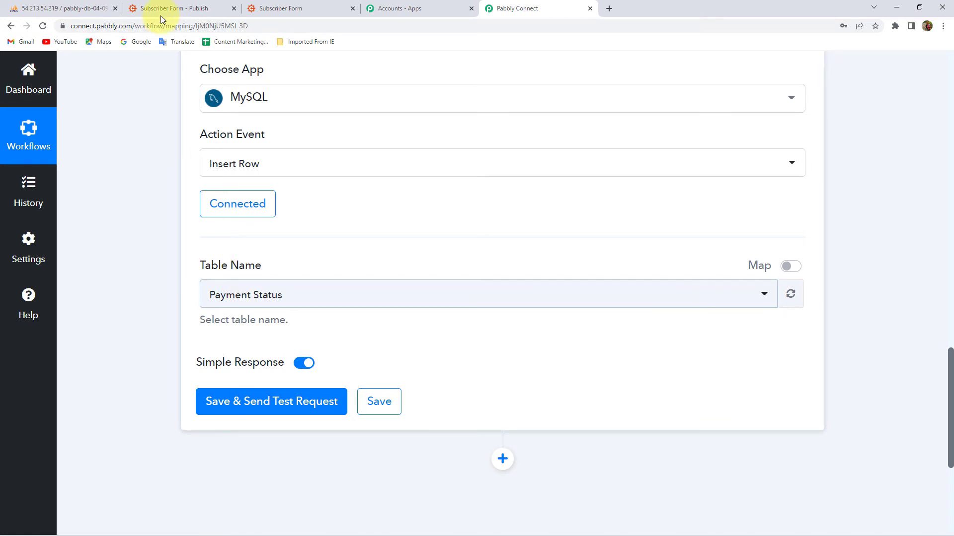
click(75, 9)
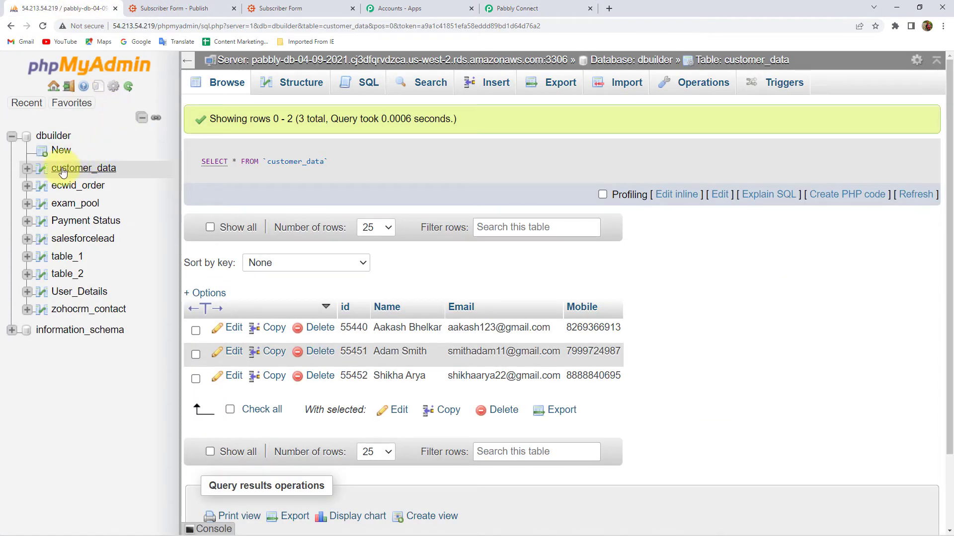
click(516, 9)
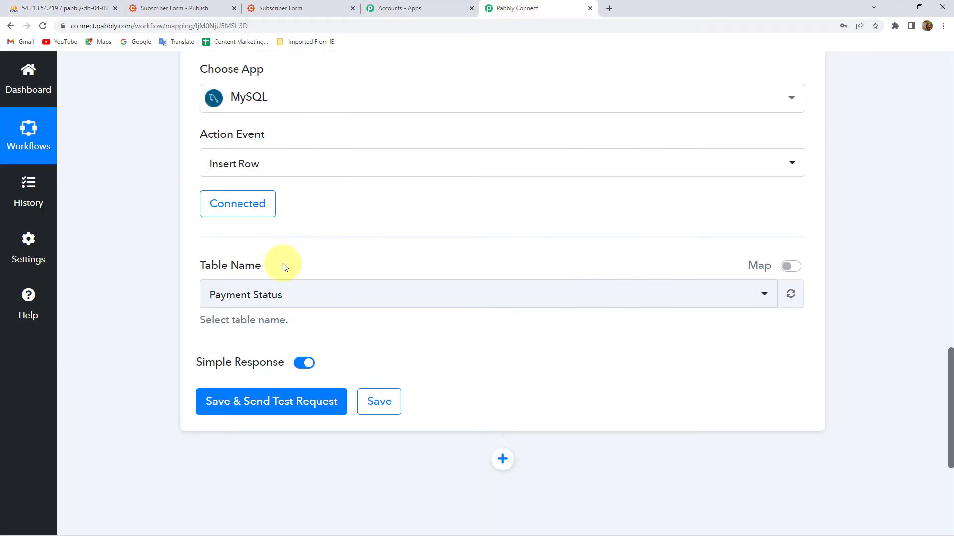
click(239, 297)
scroll(249, 392, down, 3)
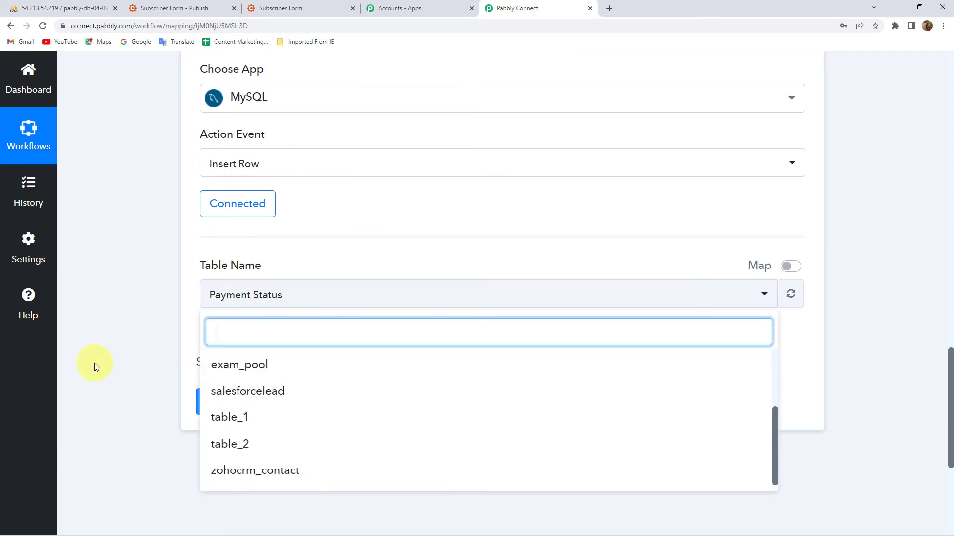
scroll(304, 341, down, 5)
scroll(275, 258, up, 2)
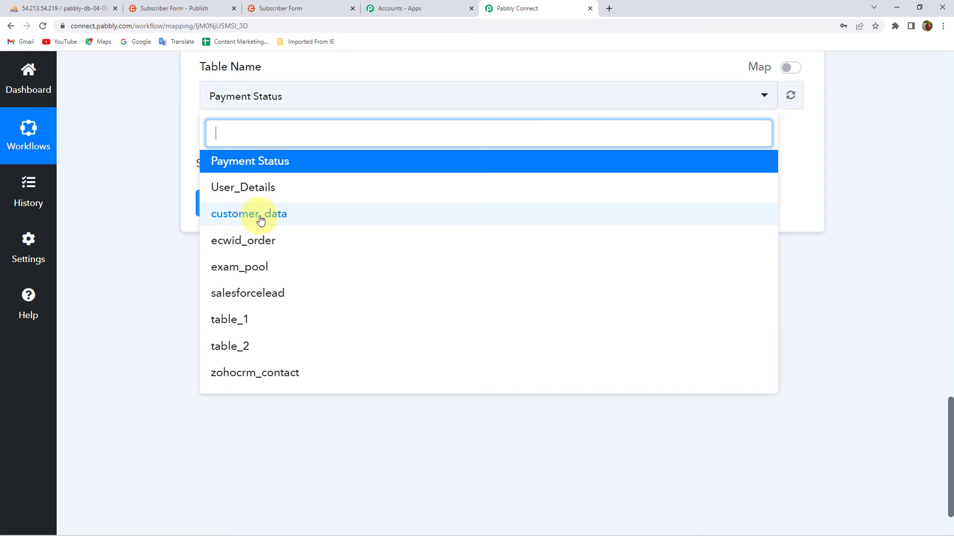
click(260, 220)
- Compare phpMyAdmin's customer_data columns with the Id, Name, Email and Mobile mapping fields
click(80, 9)
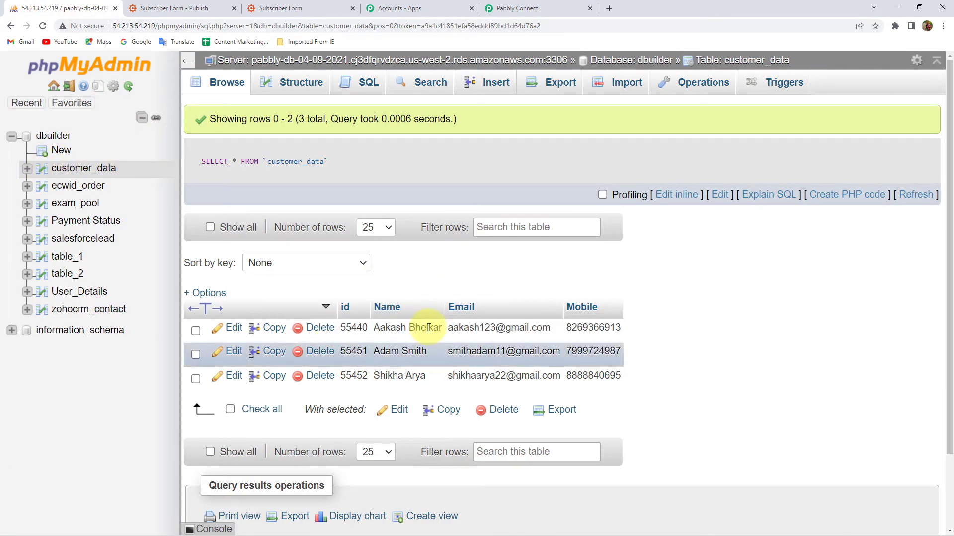
click(527, 9)
scroll(169, 148, down, 1)
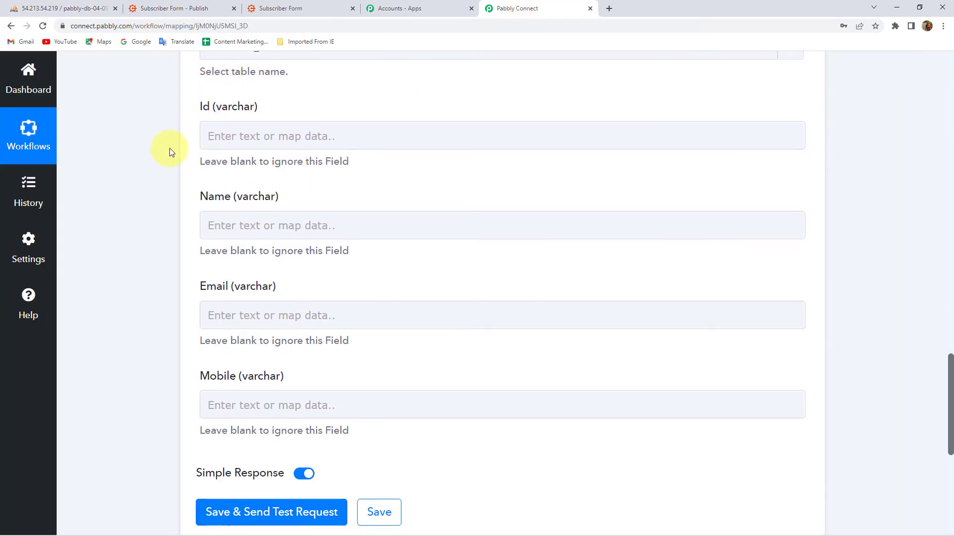
scroll(228, 192, down, 1)
scroll(228, 192, down, 3)
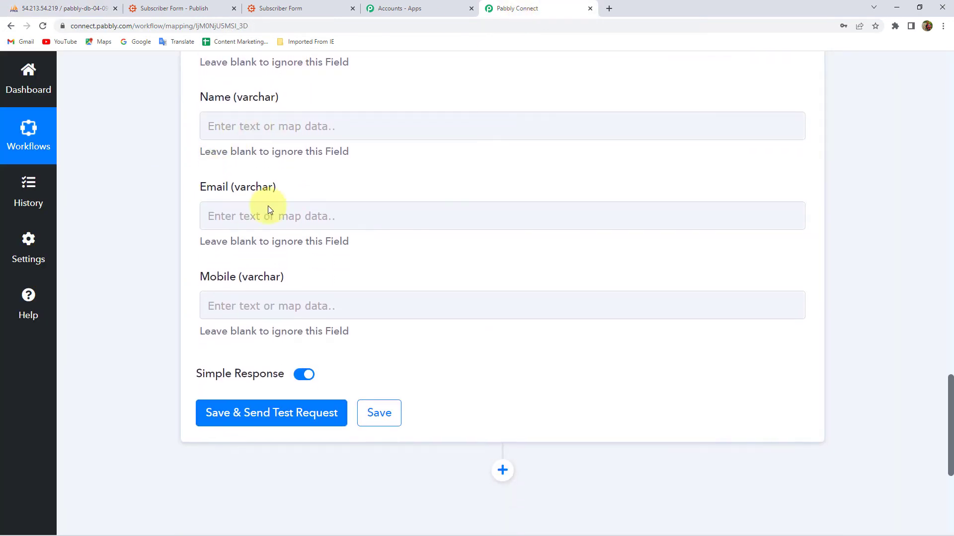
scroll(213, 231, up, 3)
scroll(250, 229, up, 2)
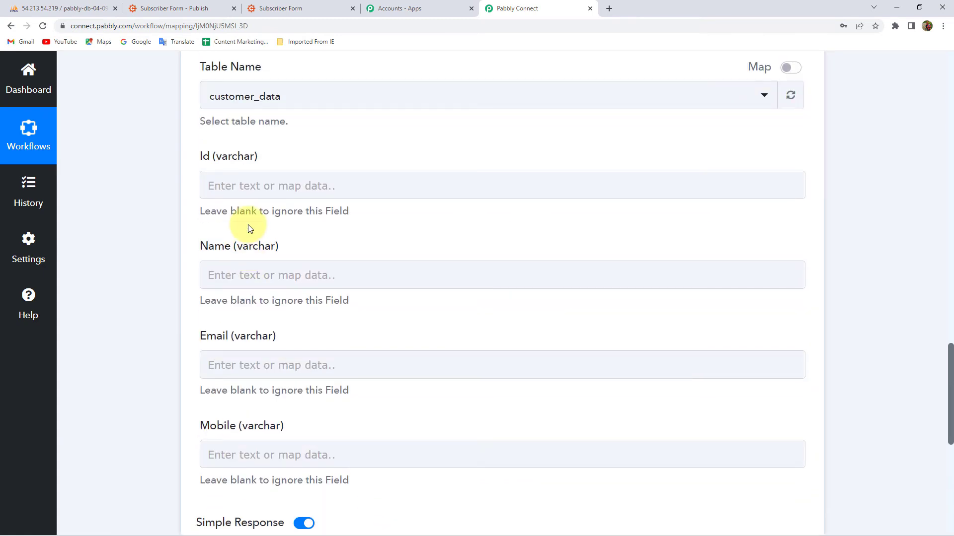
click(254, 183)
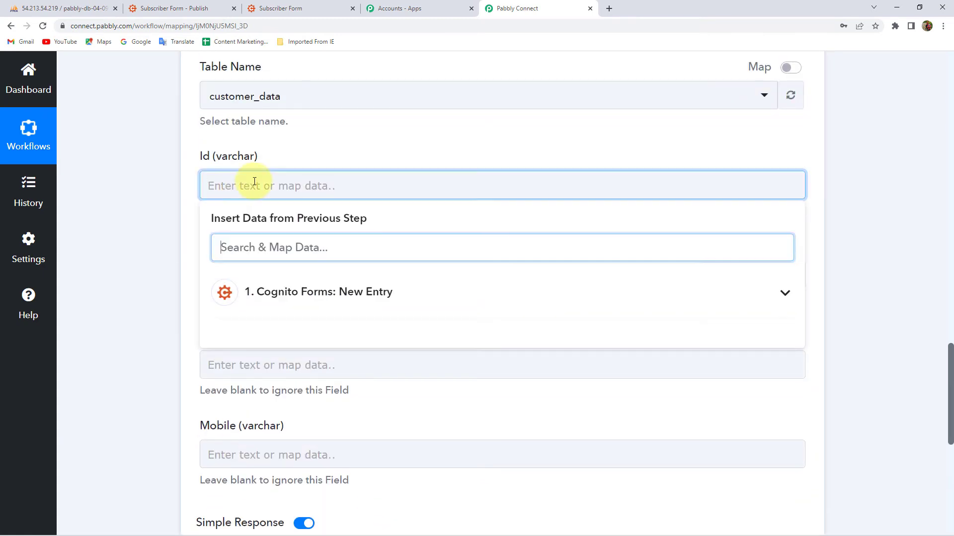
click(188, 185)
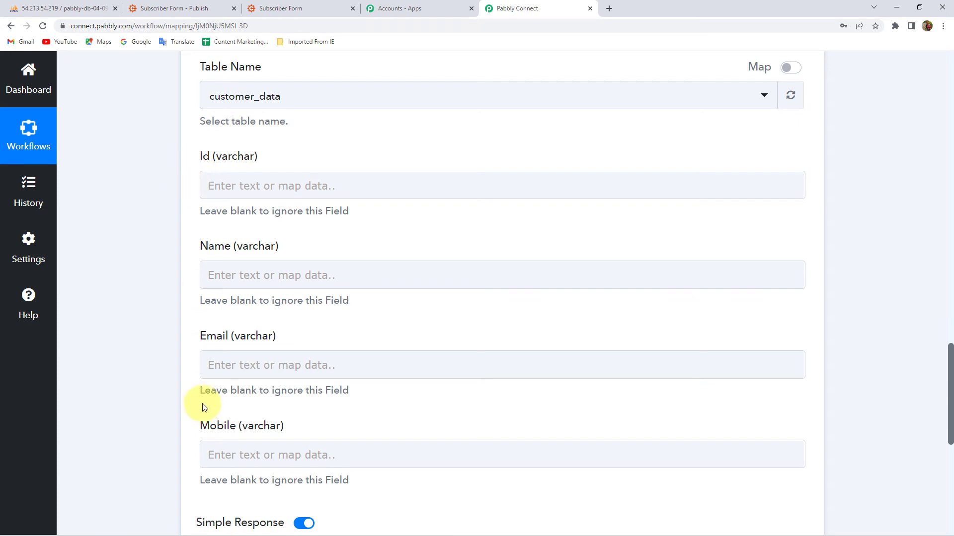
- Inspect the captured Form Id value and review the Id field's mapping choices, leaving it empty
scroll(215, 293, up, 10)
scroll(609, 244, up, 2)
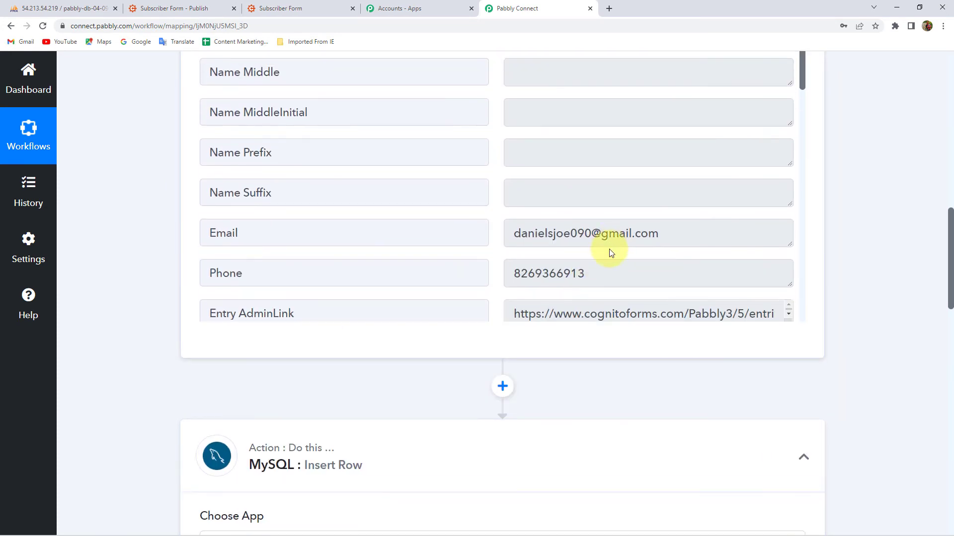
scroll(549, 266, up, 3)
scroll(549, 267, up, 2)
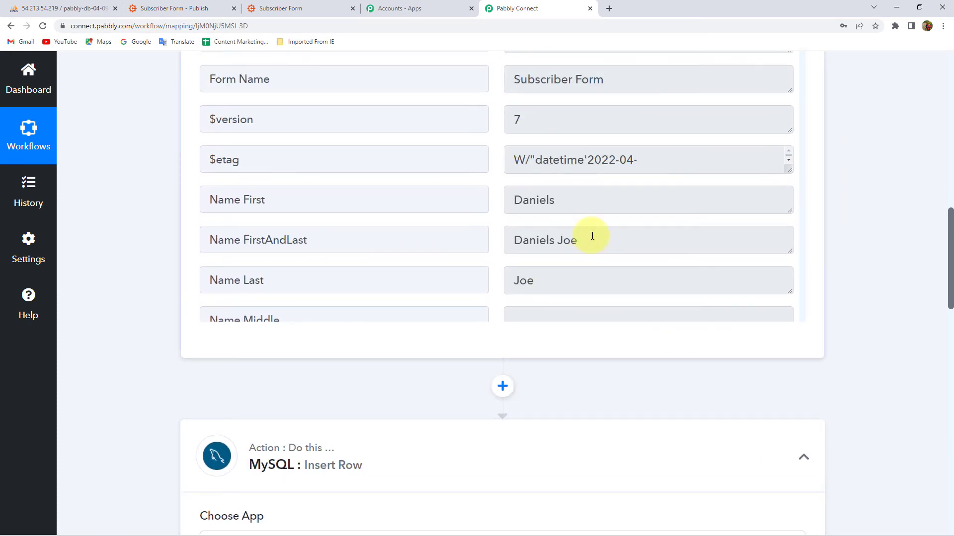
scroll(575, 254, up, 4)
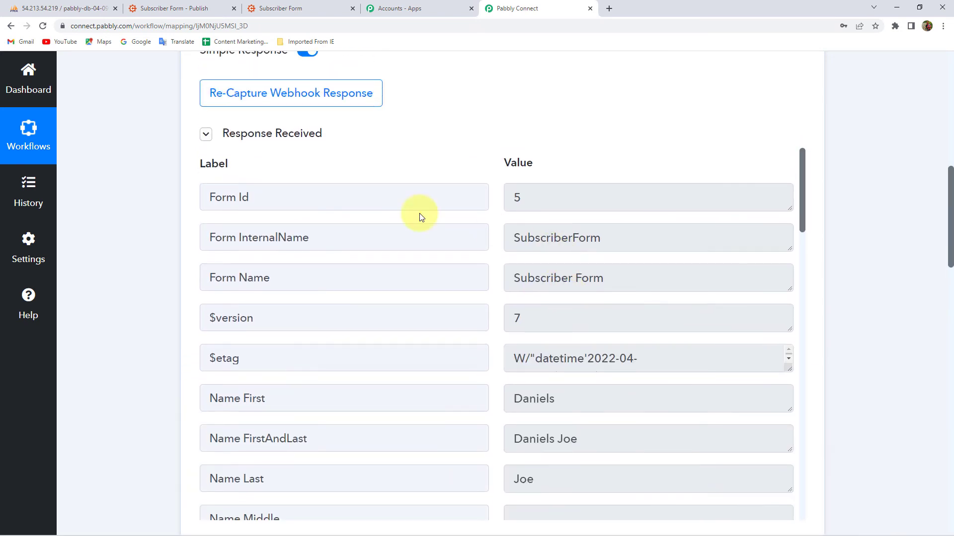
click(566, 197)
key(ctrl+a)
click(112, 210)
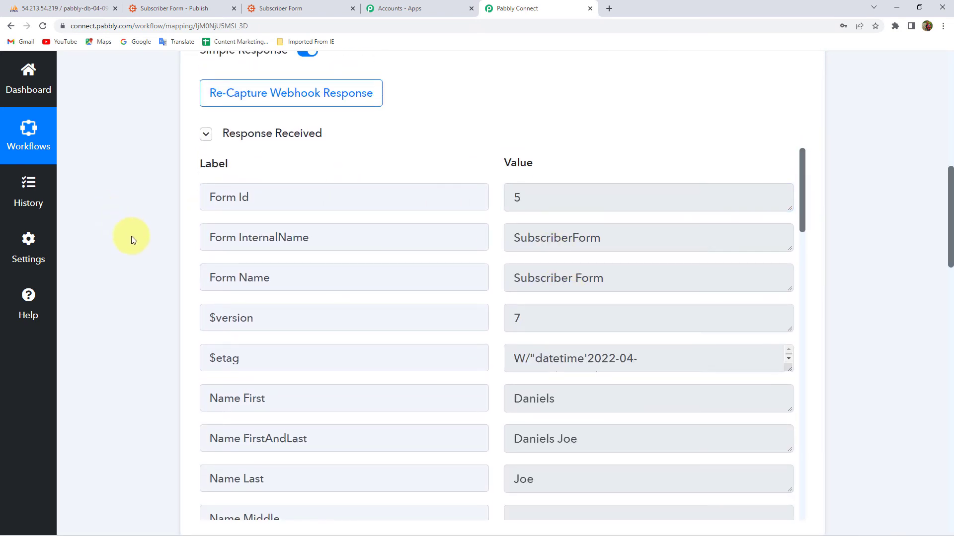
scroll(131, 236, down, 9)
scroll(132, 237, down, 9)
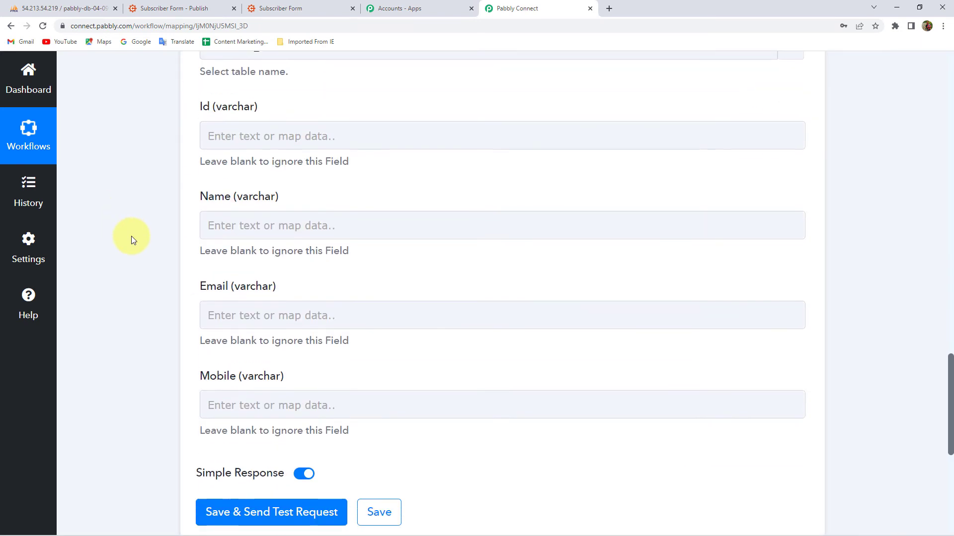
click(239, 138)
click(187, 132)
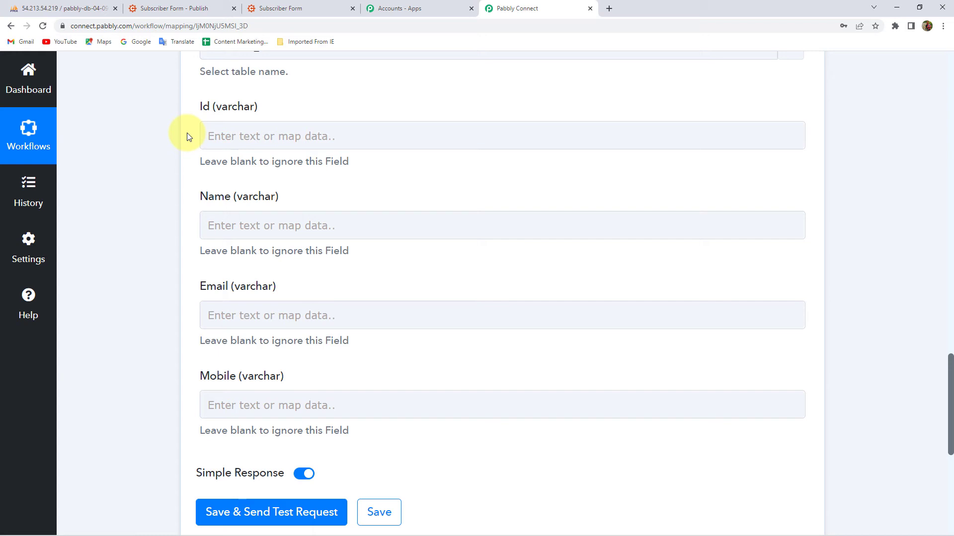
- Map the Cognito entry's Form Id into the MySQL Id field
click(221, 135)
click(304, 244)
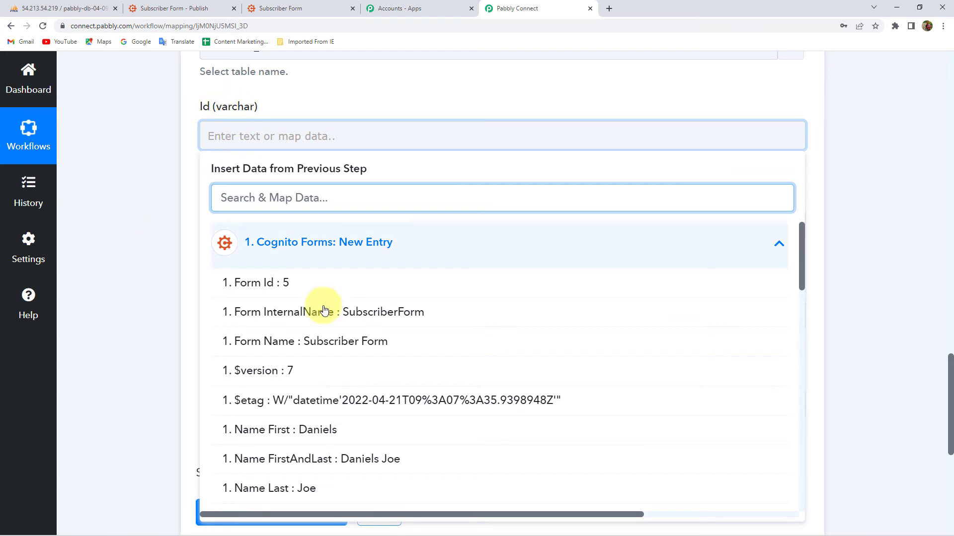
click(272, 290)
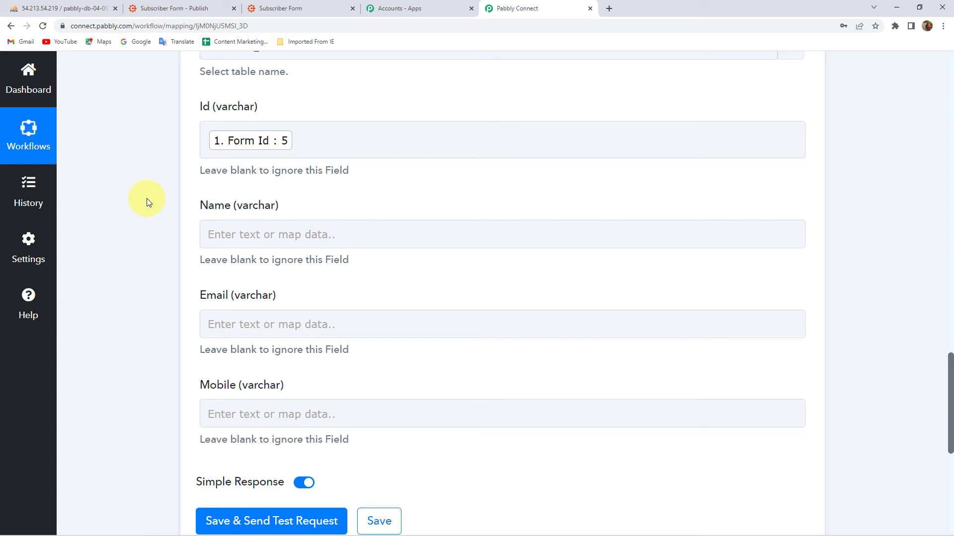
- Fill the Name field with the entry's first name followed by its last name
click(240, 231)
click(259, 331)
scroll(149, 329, down, 2)
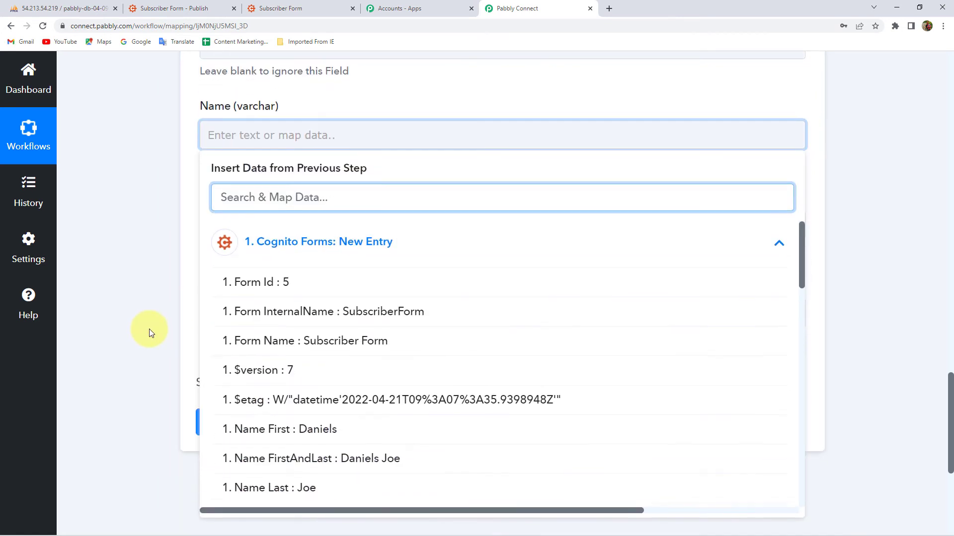
scroll(335, 340, down, 3)
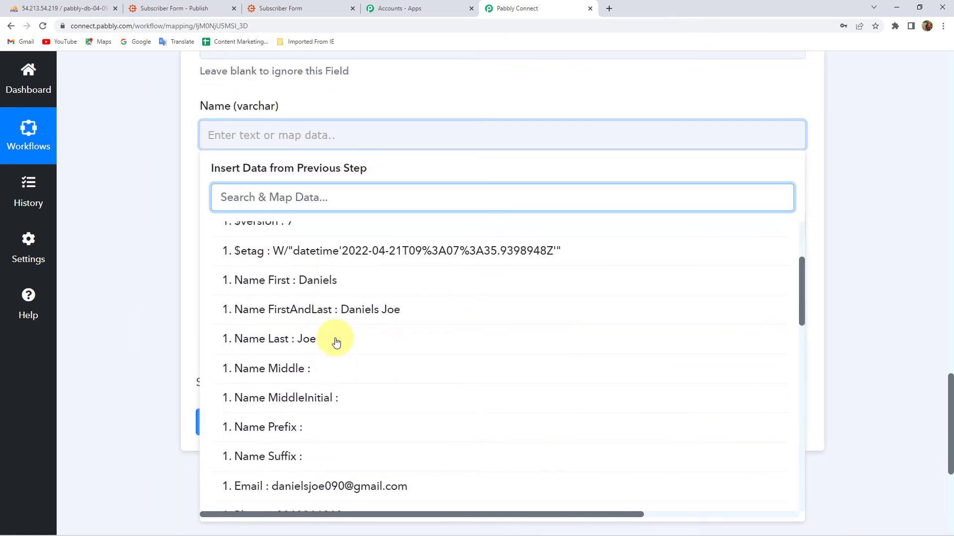
click(279, 282)
click(310, 259)
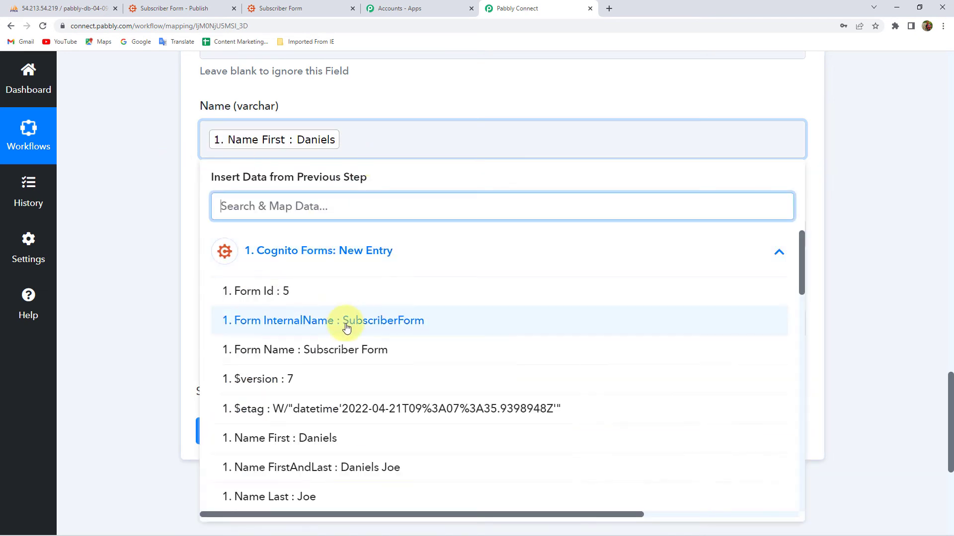
scroll(308, 432, down, 2)
click(254, 392)
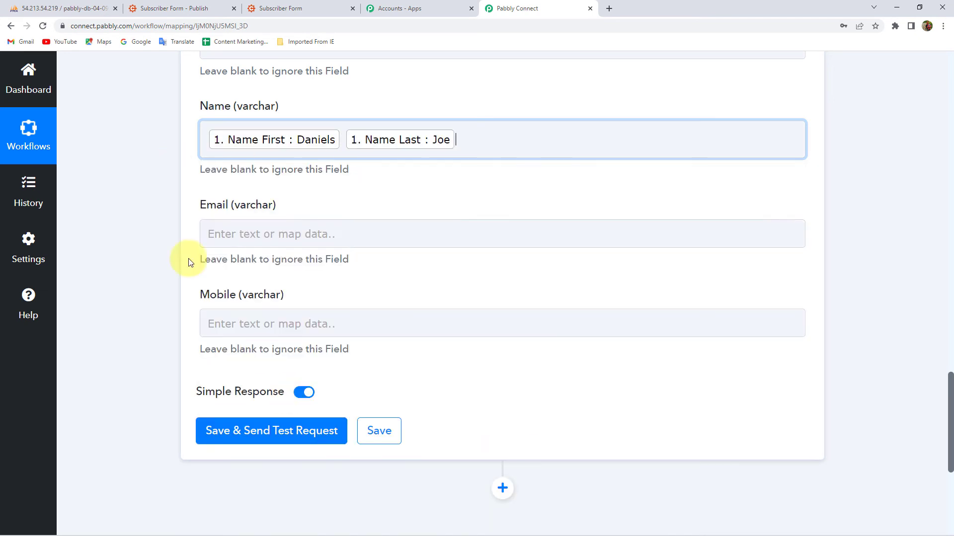
- Map the form's Email value into the Email field
scroll(174, 190, down, 1)
click(240, 183)
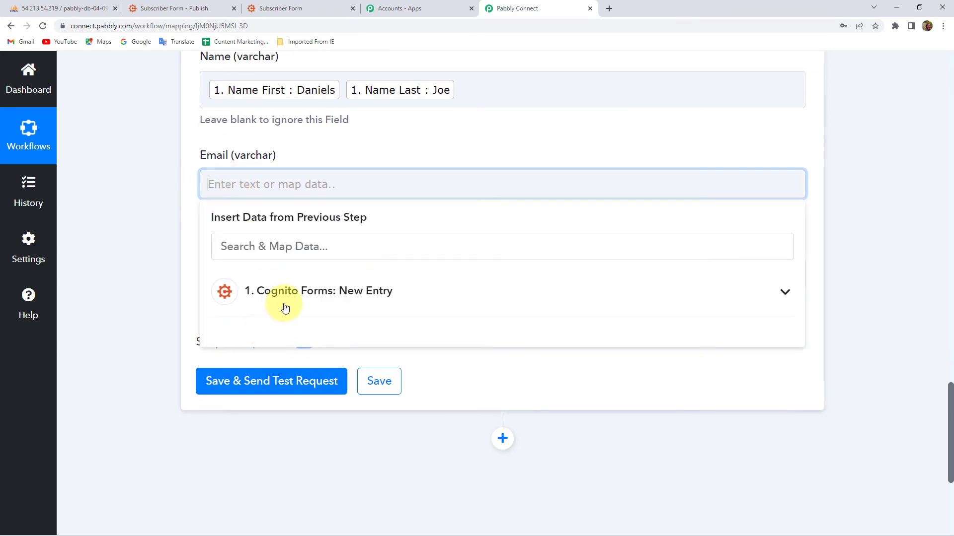
click(290, 293)
scroll(165, 311, down, 3)
scroll(332, 323, down, 2)
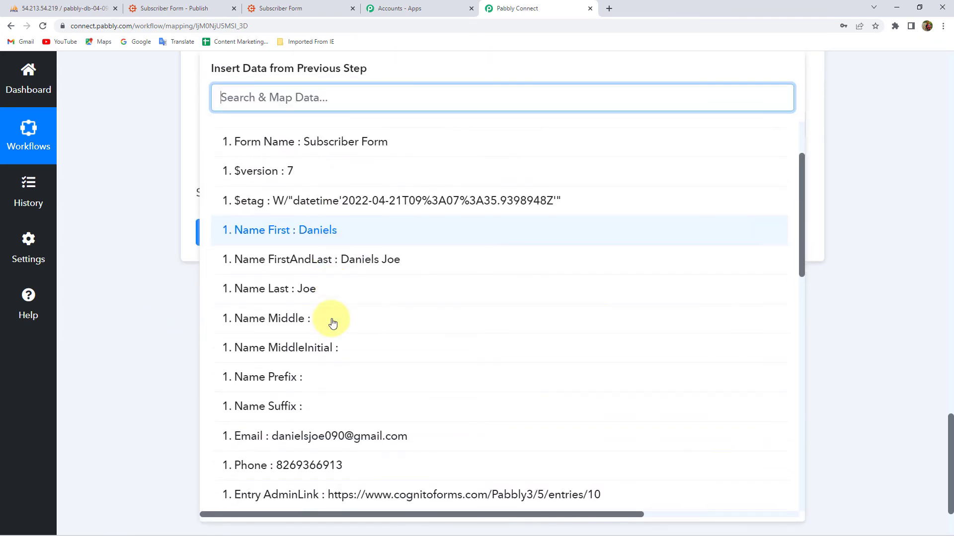
scroll(332, 323, down, 1)
click(315, 386)
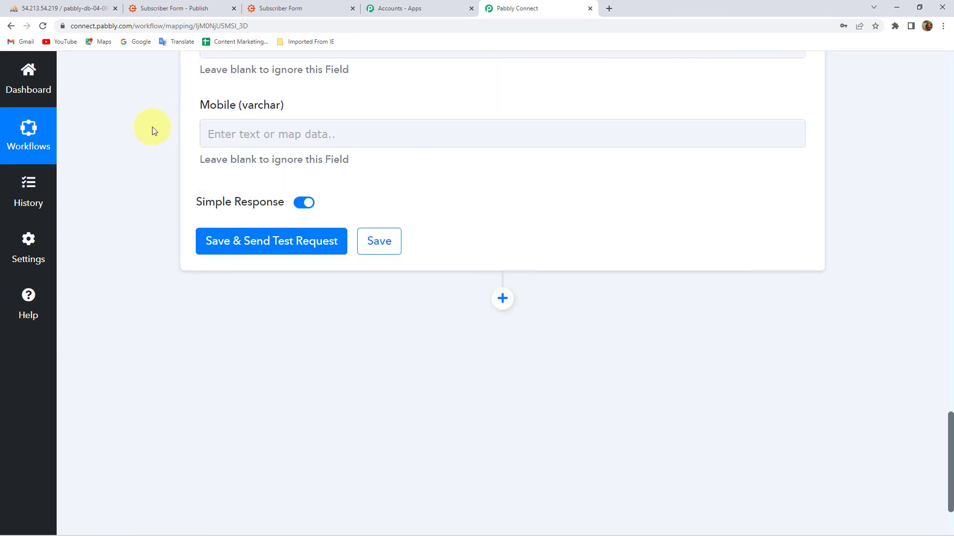
scroll(174, 149, up, 1)
- Map the entry's Phone number into the Mobile field
click(264, 184)
click(290, 293)
scroll(334, 424, down, 7)
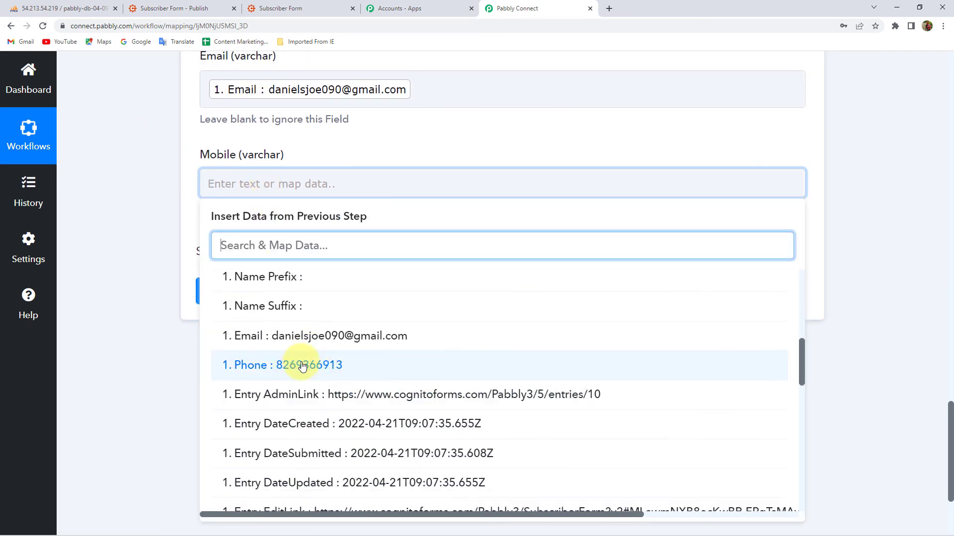
click(149, 150)
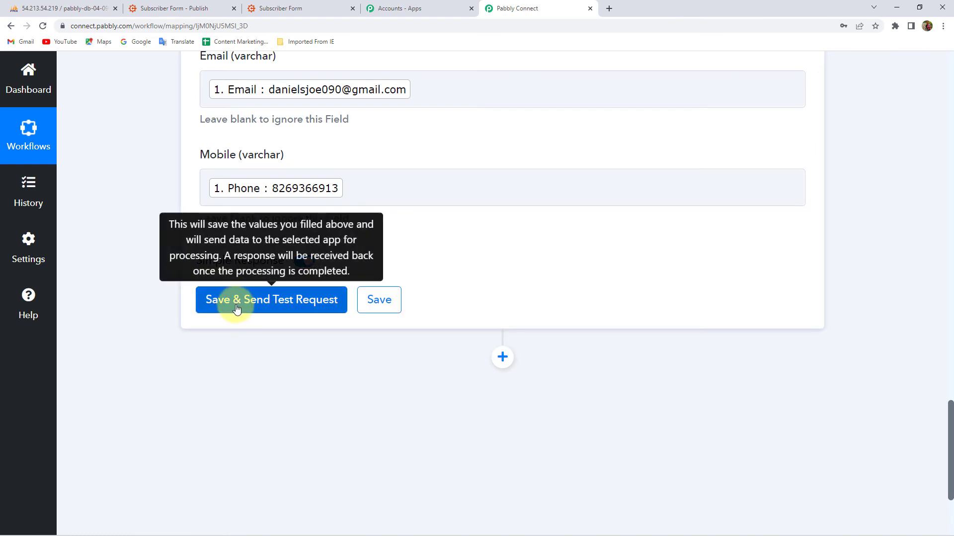
- Check the existing customer_data rows, then save and send a test request that returns success
click(47, 8)
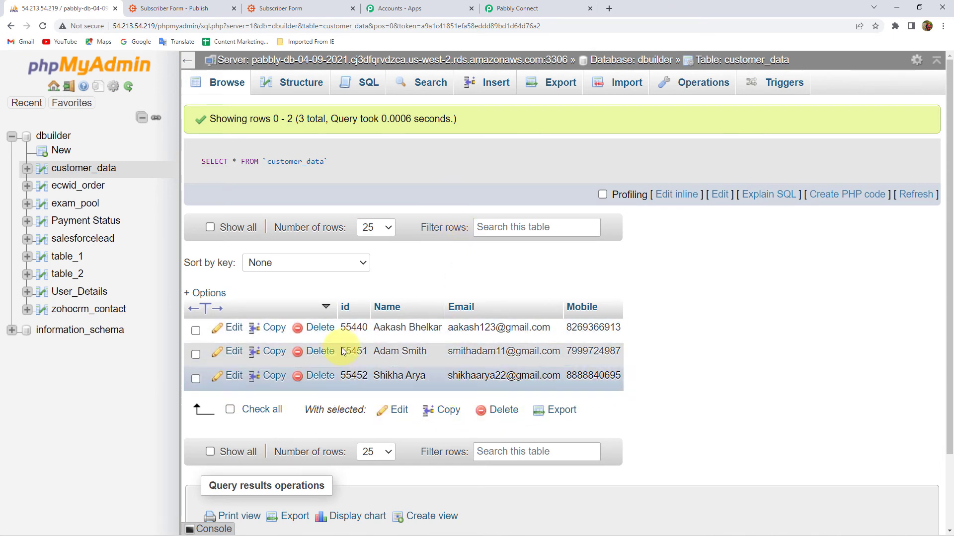
click(541, 9)
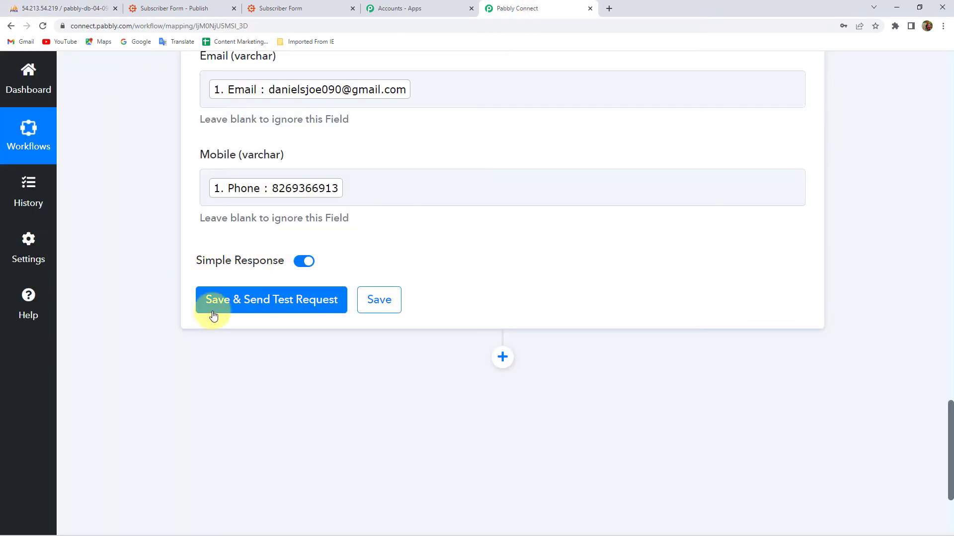
click(258, 301)
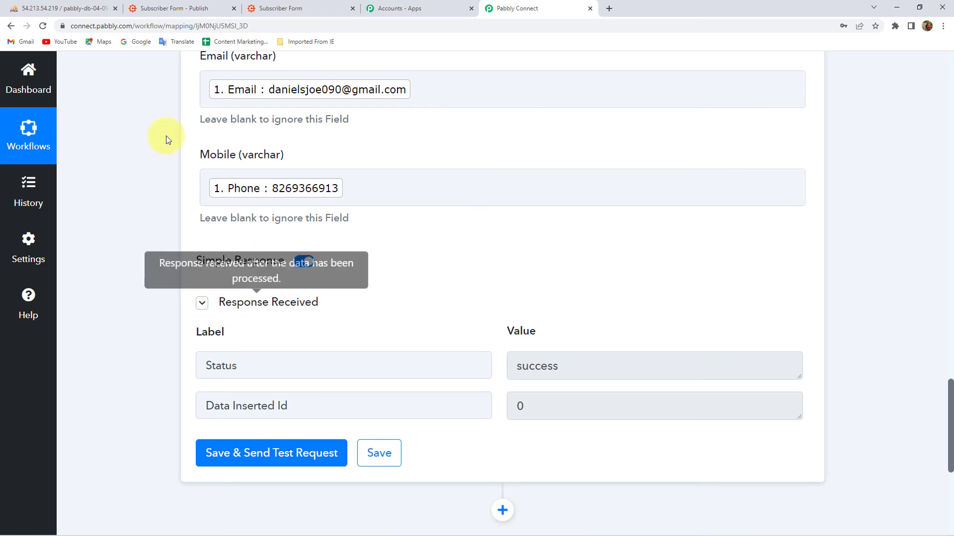
click(68, 6)
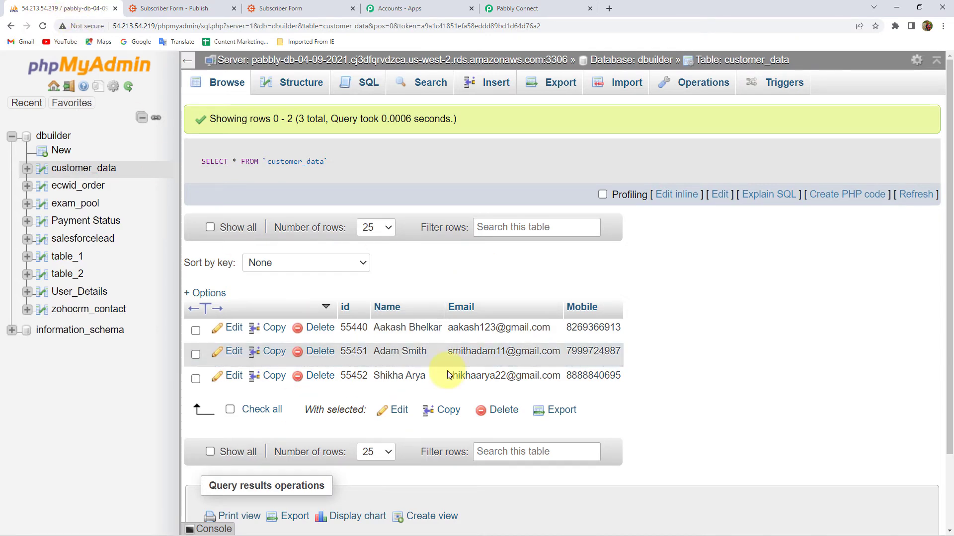
- Reload customer_data, check the new id 5 row's Mobile value, then go back to Pabbly Connect
click(42, 25)
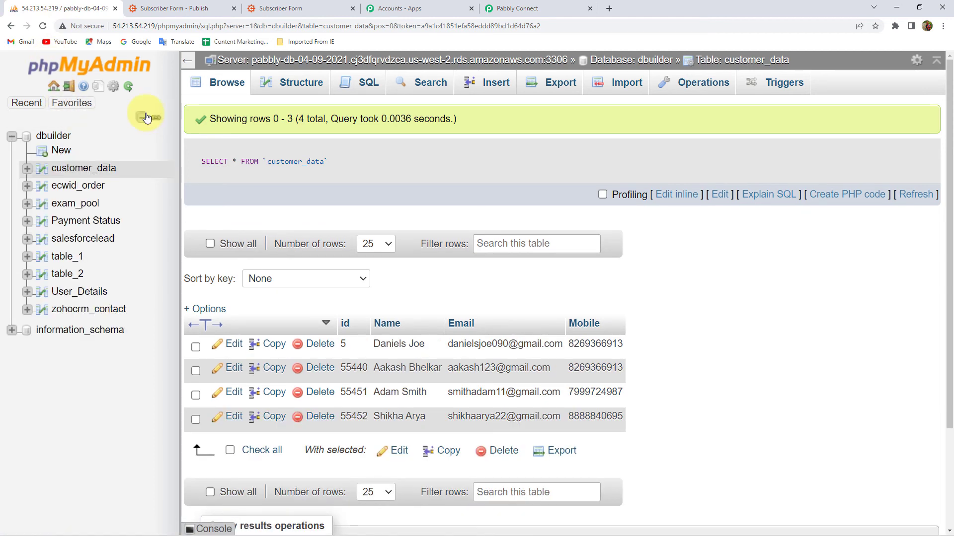
scroll(432, 219, down, 2)
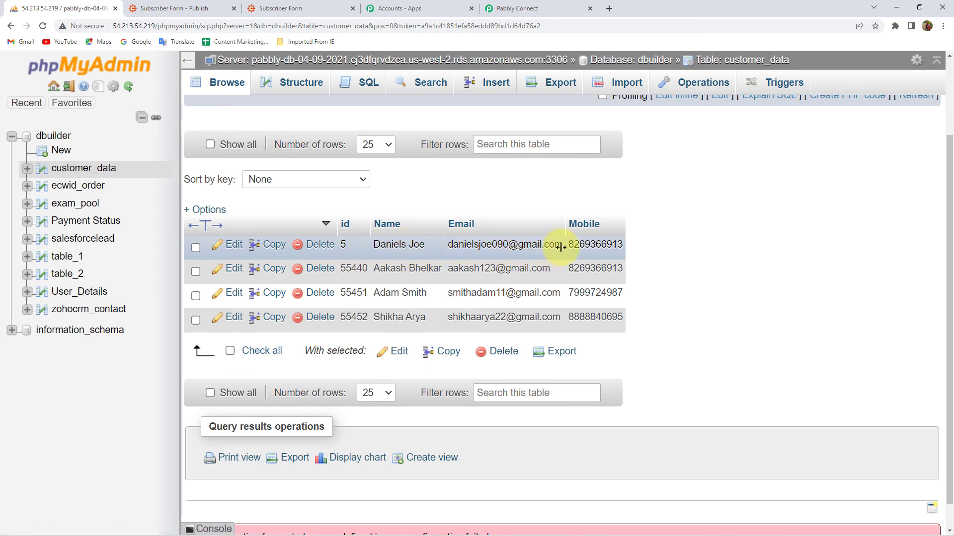
double_click(589, 243)
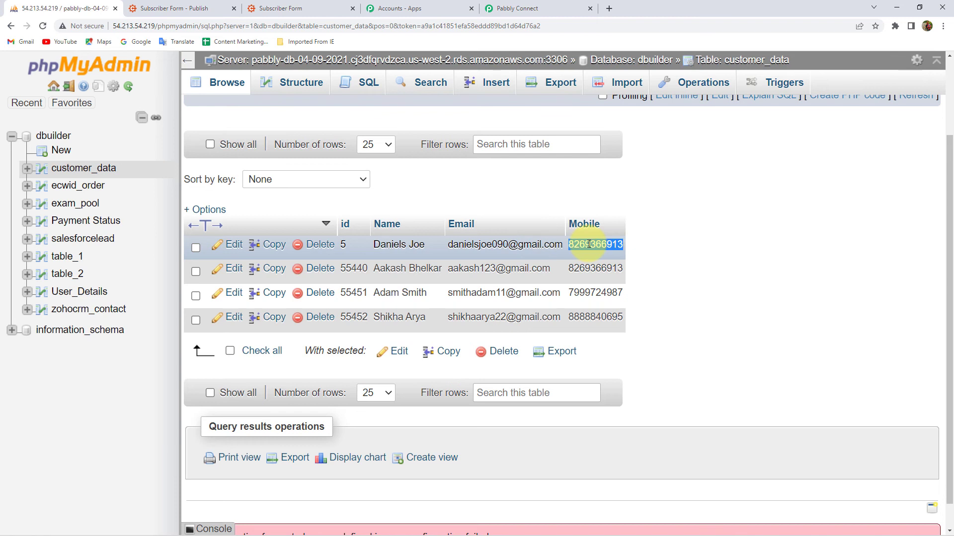
click(639, 245)
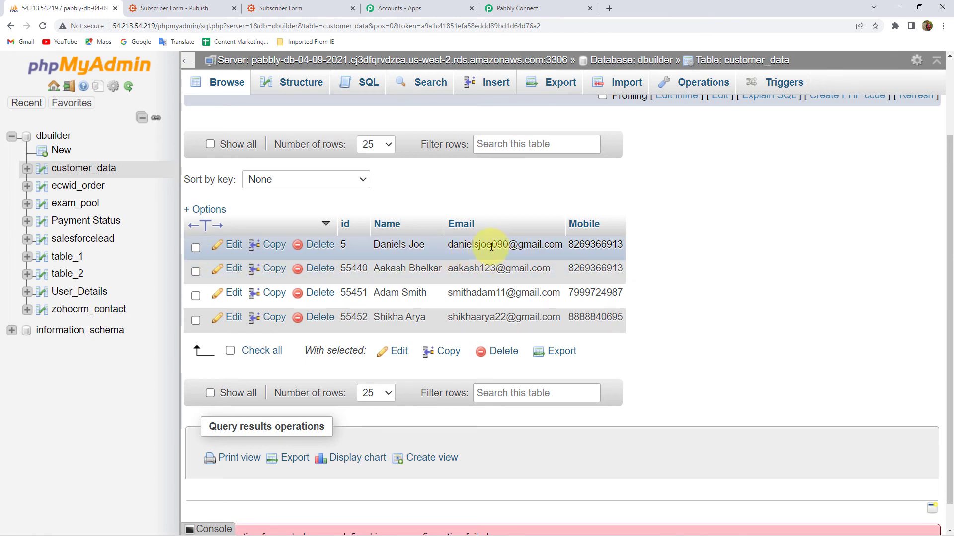
click(512, 8)
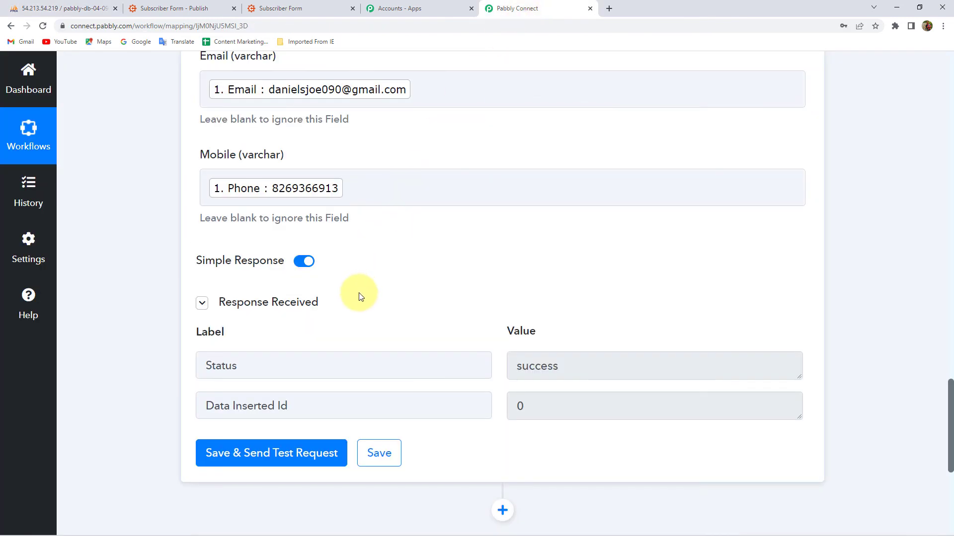
scroll(360, 297, down, 2)
- Save the MySQL Insert Row step and collapse the Cognito Forms trigger card
click(389, 359)
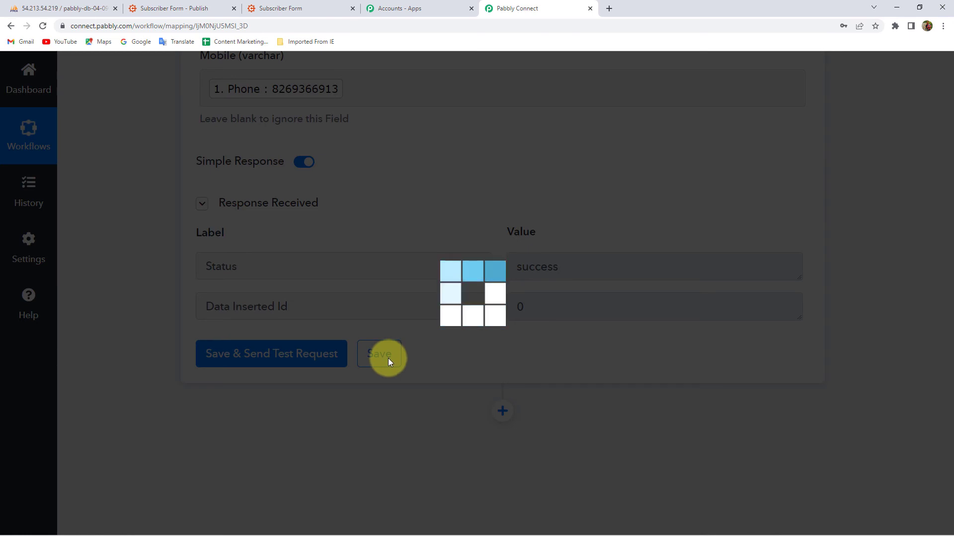
scroll(422, 387, up, 5)
scroll(412, 394, up, 15)
scroll(377, 401, down, 5)
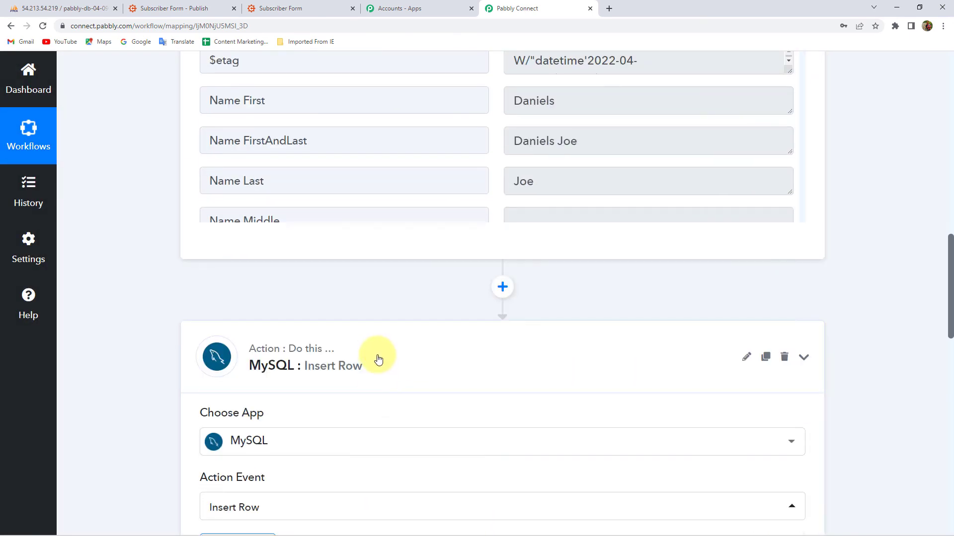
scroll(377, 358, up, 15)
click(248, 284)
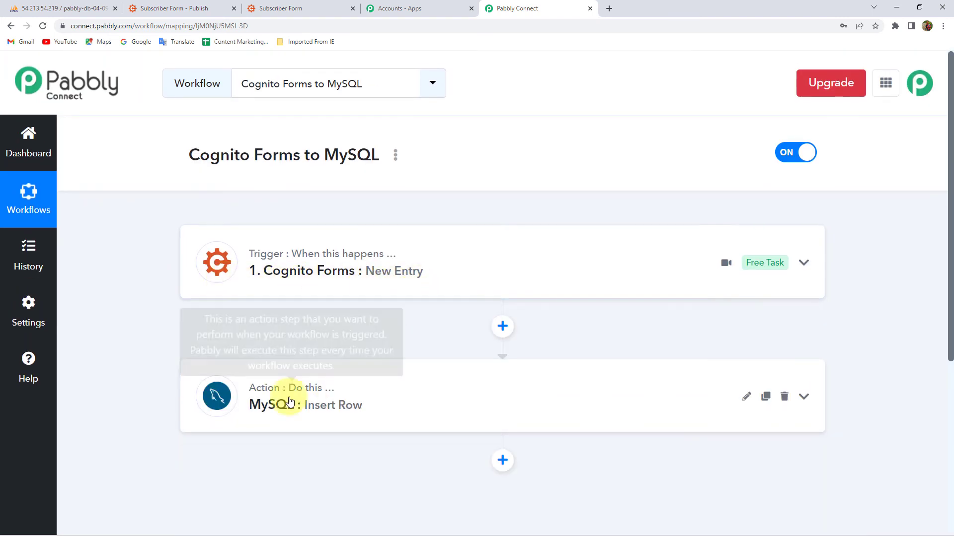
click(60, 9)
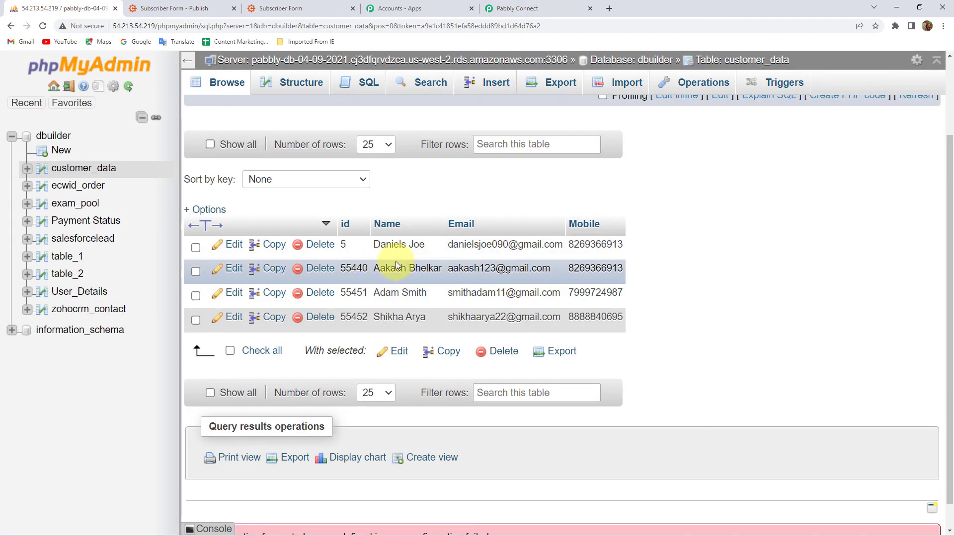
click(536, 9)
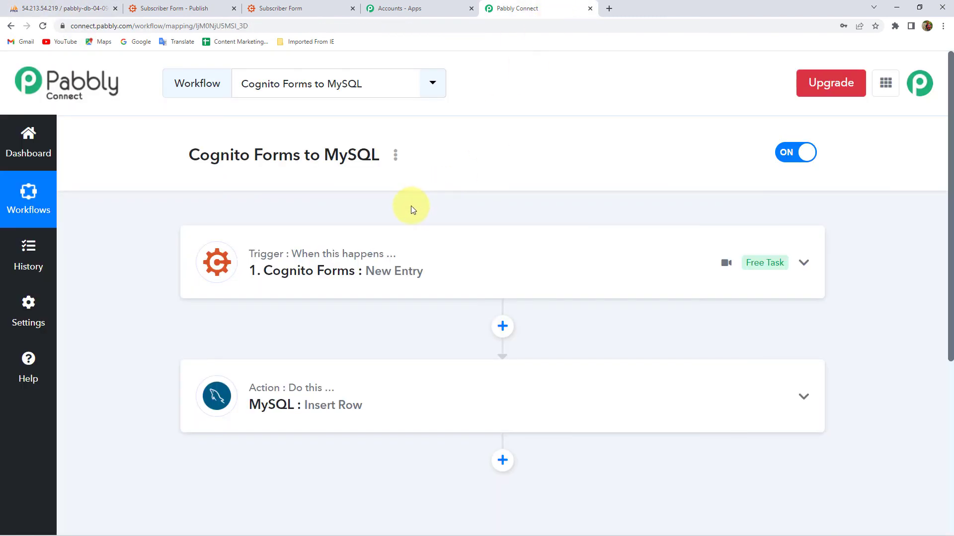